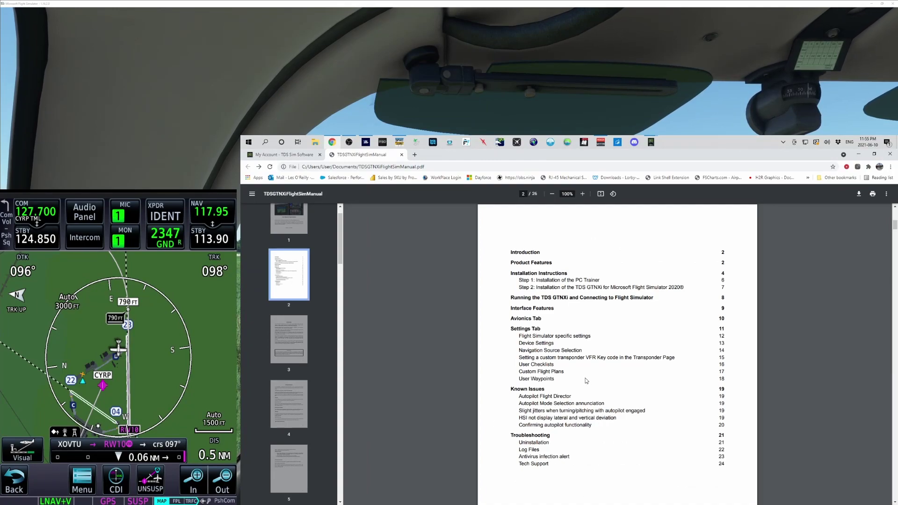
# Look through the table of contents and introduction of the TDS GTNXi Flight Simulator manual.
pyautogui.scroll(-3, 585, 378)
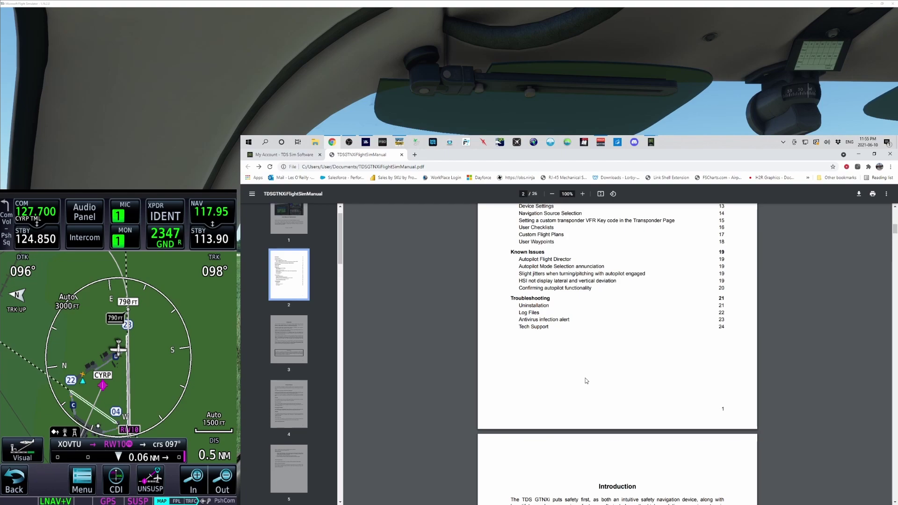
pyautogui.scroll(-5, 585, 379)
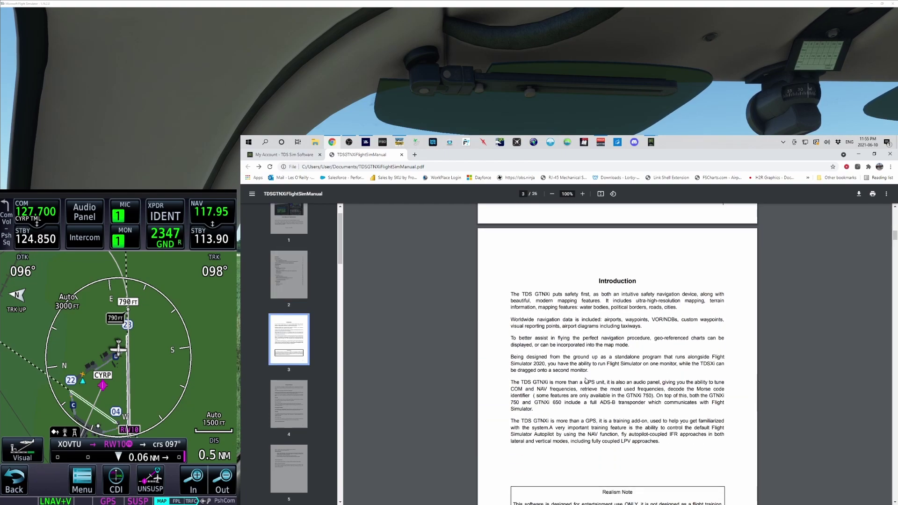
pyautogui.scroll(15, 585, 381)
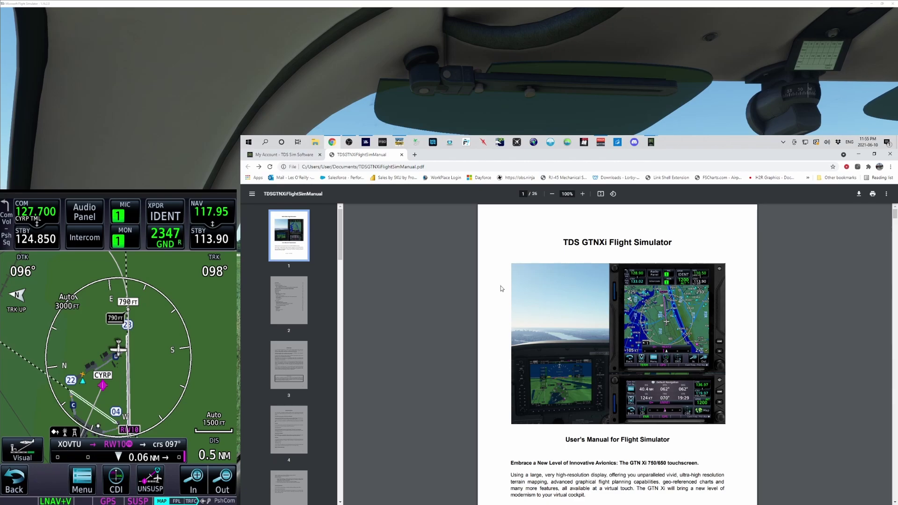
# Return to the forum thread "Mapping Buttons to the GTN." and read its posts through to the latest reply.
pyautogui.click(258, 167)
pyautogui.click(370, 313)
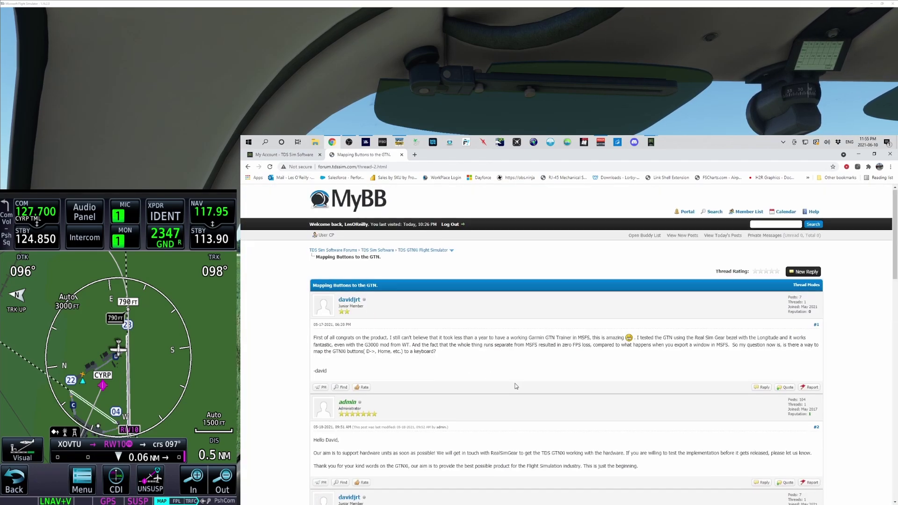
pyautogui.scroll(-6, 516, 387)
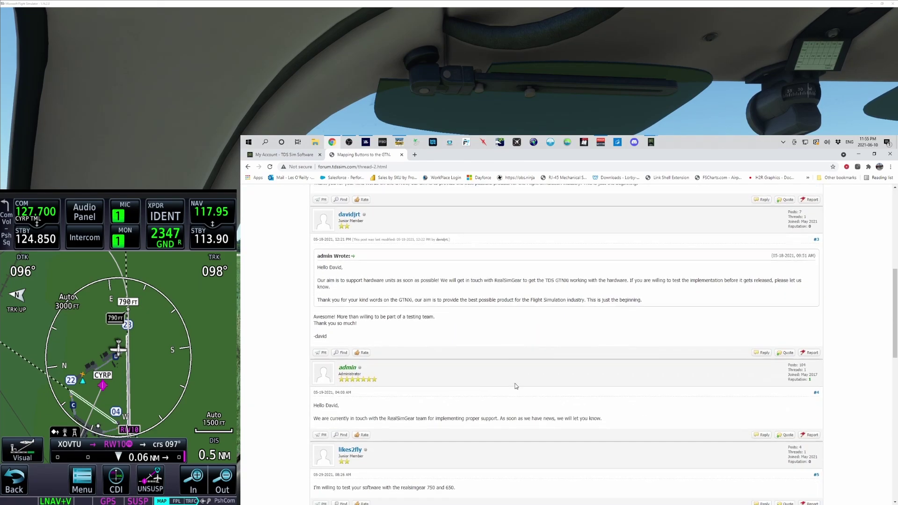
pyautogui.scroll(-3, 516, 386)
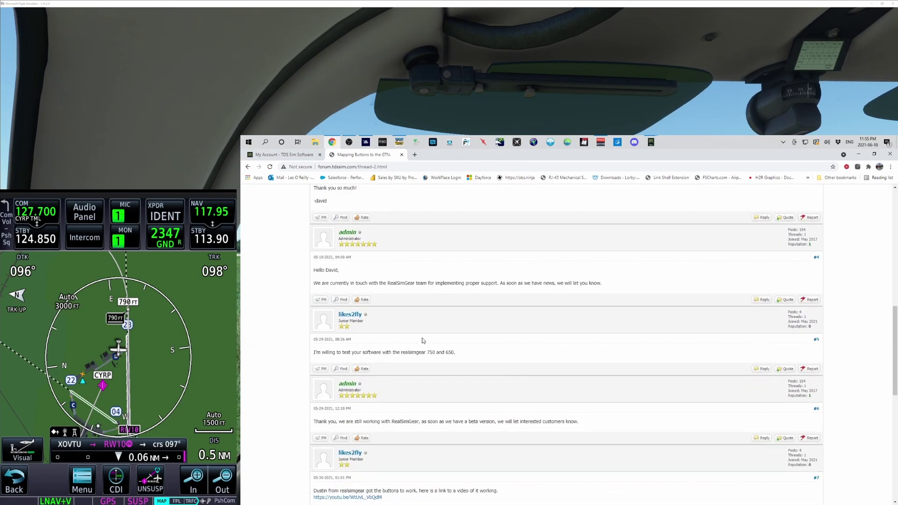
pyautogui.scroll(-3, 423, 340)
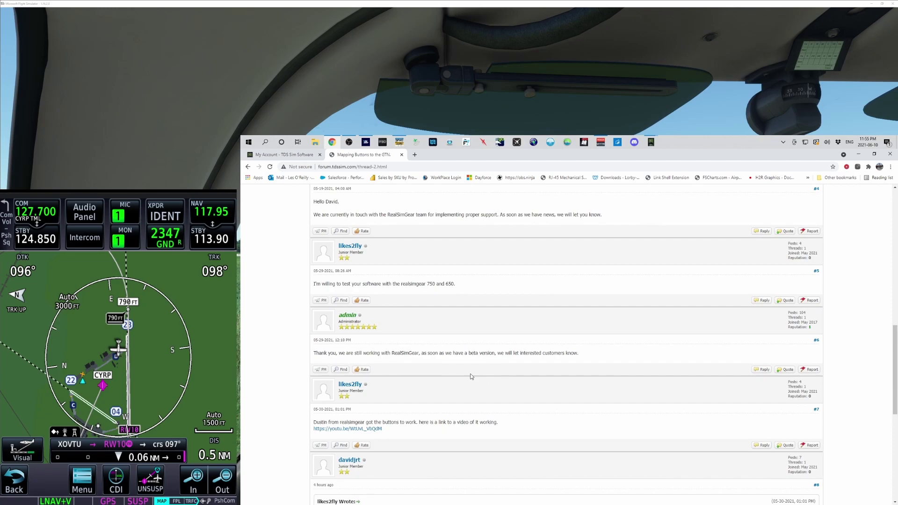
pyautogui.scroll(-3, 471, 376)
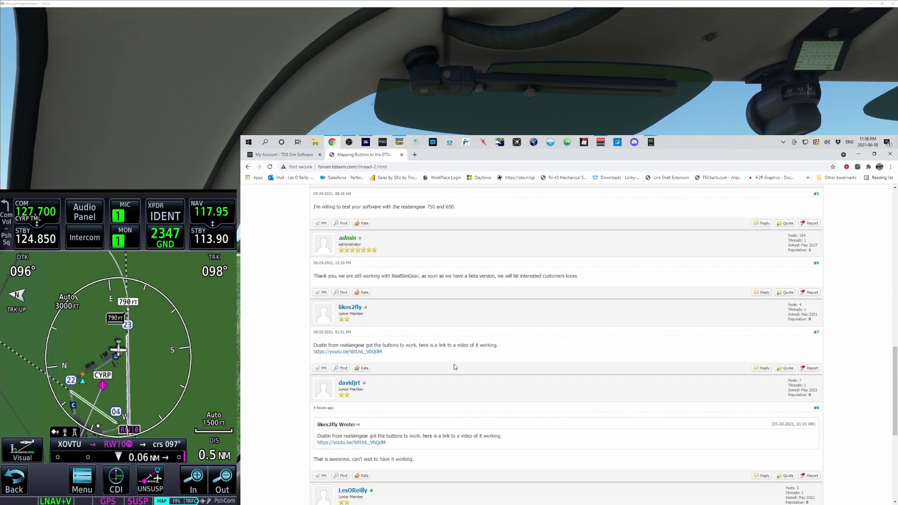
pyautogui.scroll(-3, 454, 366)
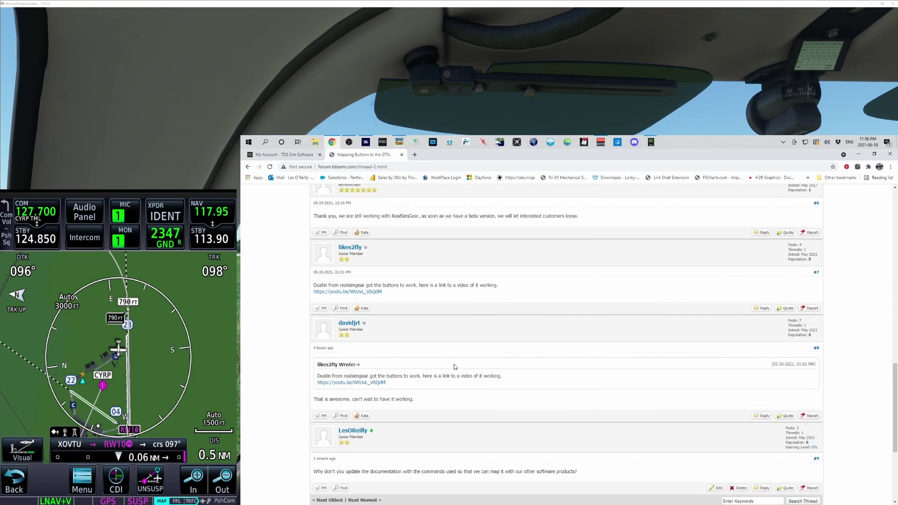
pyautogui.scroll(-2, 456, 366)
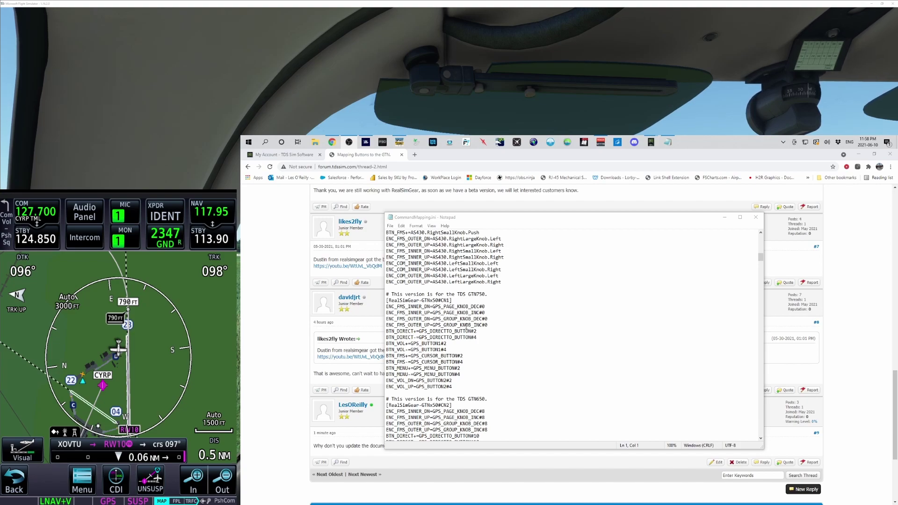
# In SPAD.neXt, add an inner tuner clockwise event with a simulation-event action to the GTN750's BUTTON_3, filtering the SimConnect events by "gps".
pyautogui.click(553, 226)
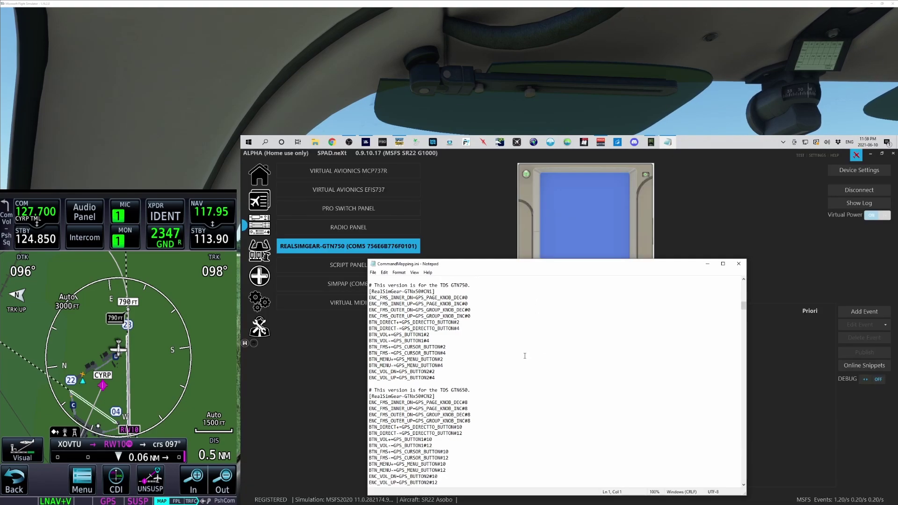
pyautogui.scroll(-1, 524, 356)
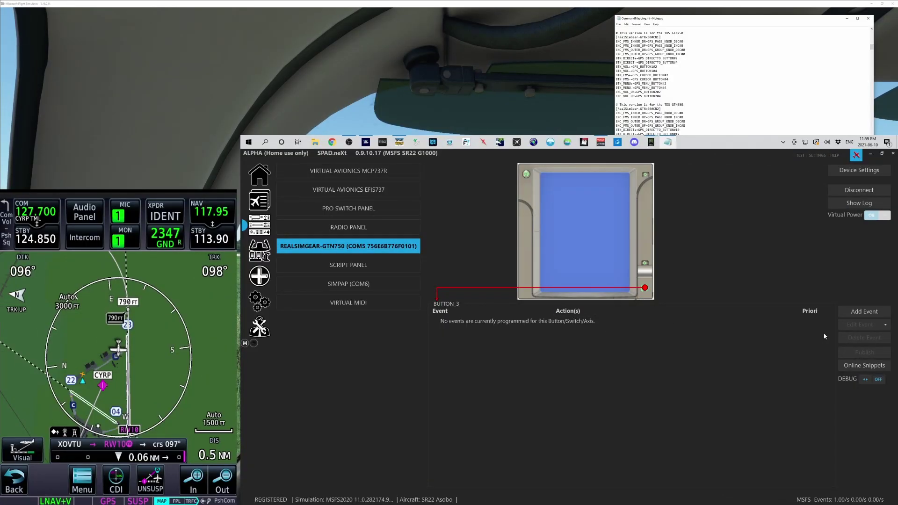
pyautogui.click(862, 312)
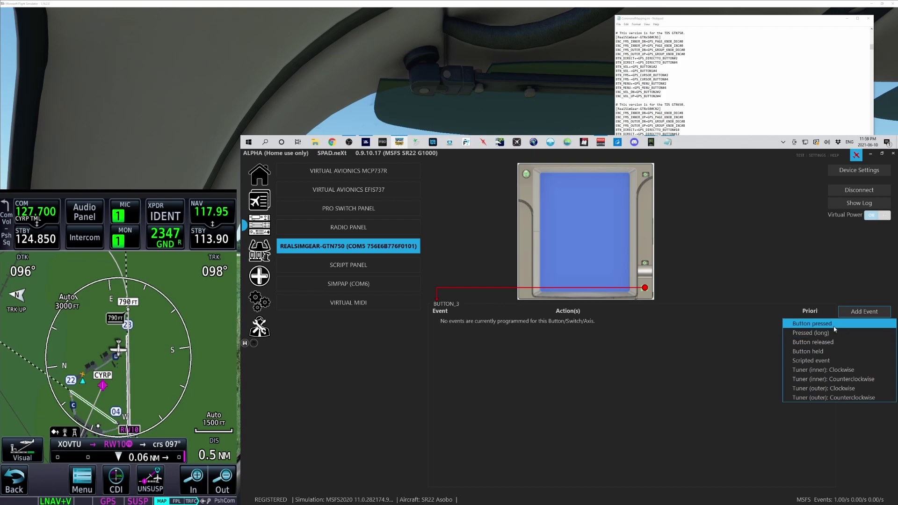
pyautogui.click(836, 370)
pyautogui.click(627, 326)
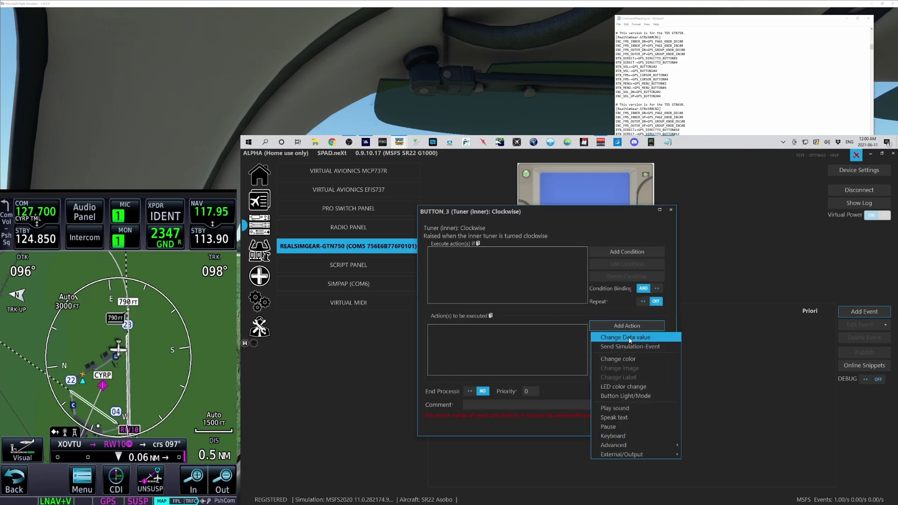
pyautogui.click(630, 346)
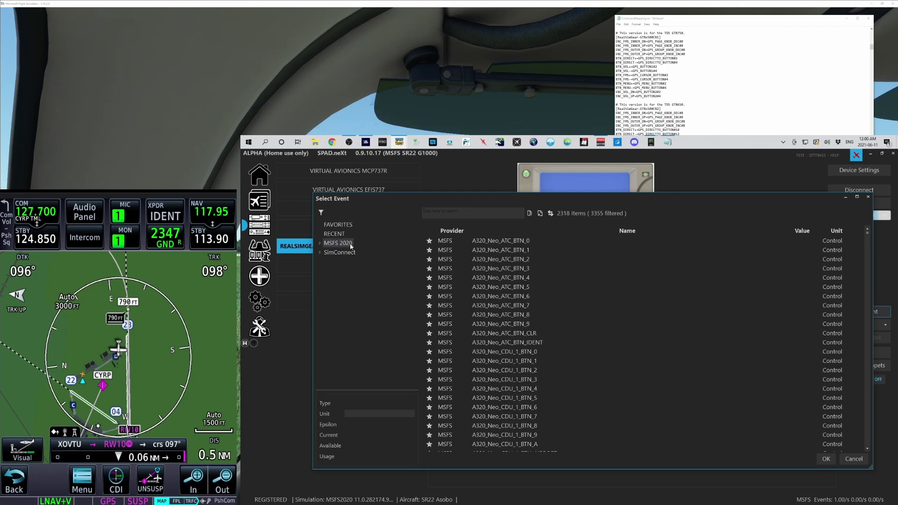
pyautogui.click(339, 252)
pyautogui.click(438, 214)
pyautogui.write('gps')
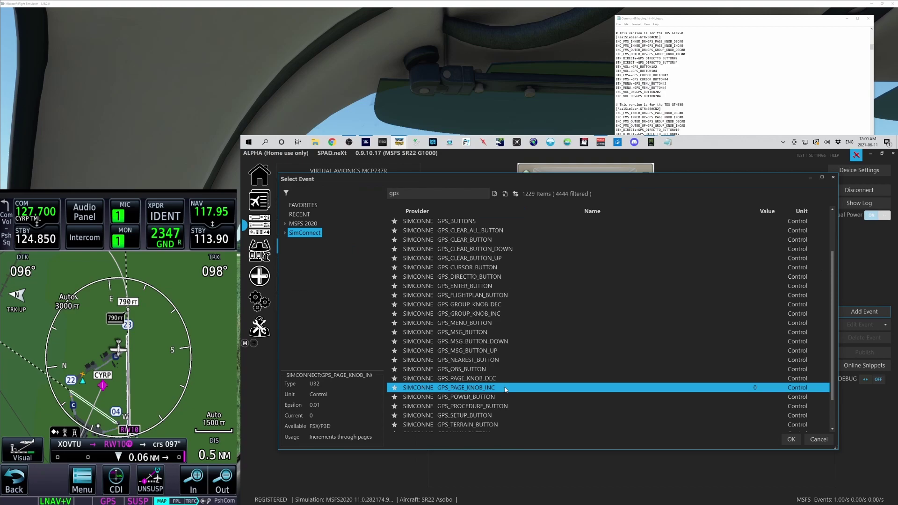
# Assign GPS_PAGE_KNOB_INC with parameter 0 to the inner clockwise event and save the profile.
pyautogui.doubleClick(506, 390)
pyautogui.moveTo(299, 372); pyautogui.dragTo(300, 298)
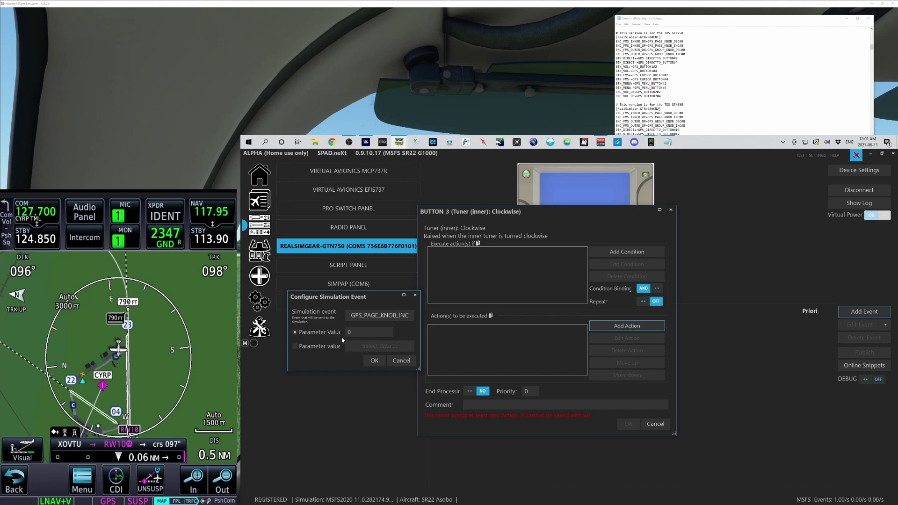
pyautogui.click(376, 361)
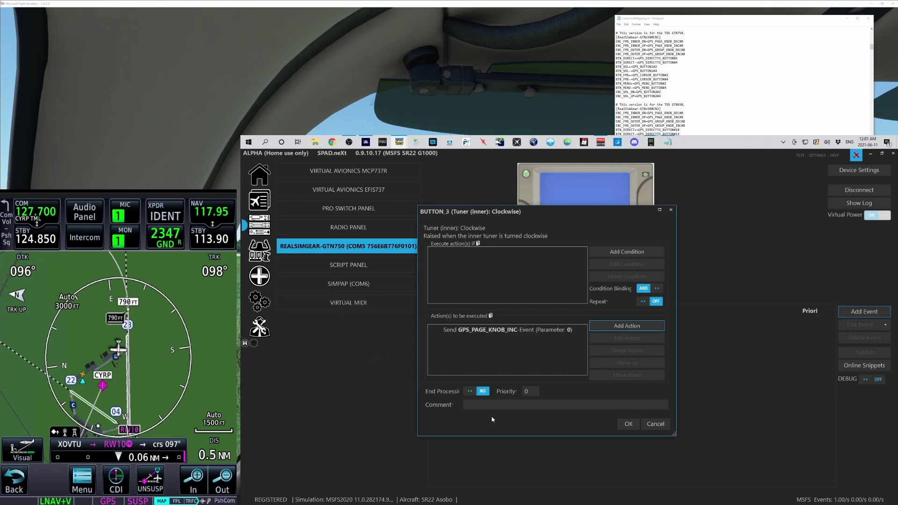
pyautogui.click(627, 424)
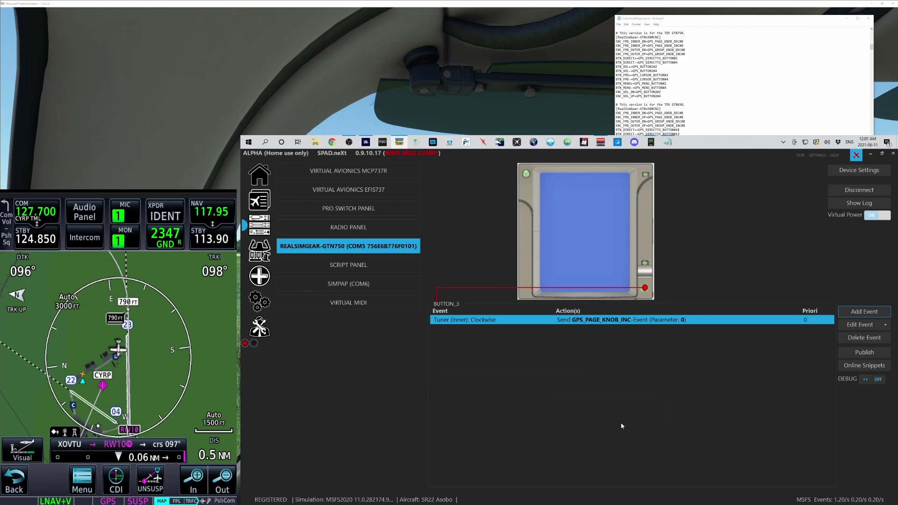
pyautogui.click(245, 343)
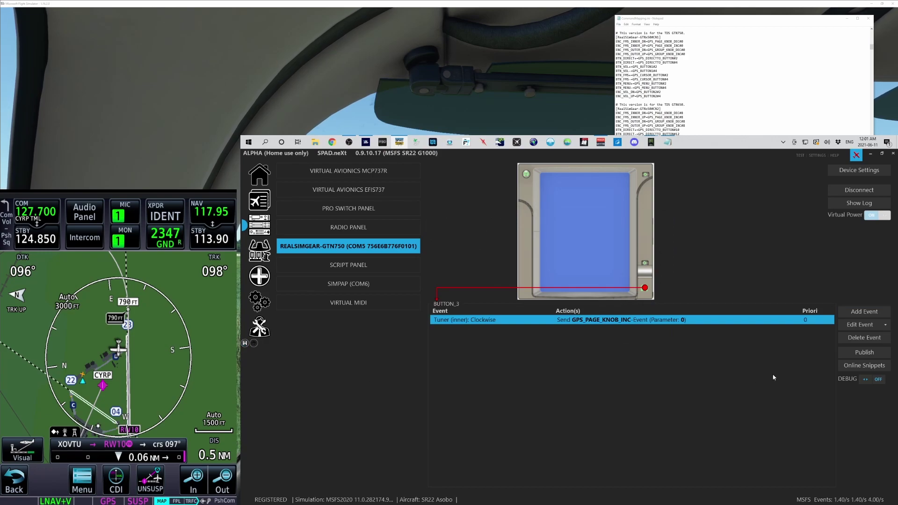
# Add an inner tuner counterclockwise event to BUTTON_3 that sends the SimConnect event GPS_PAGE_KNOB_DEC with parameter 0.
pyautogui.click(864, 311)
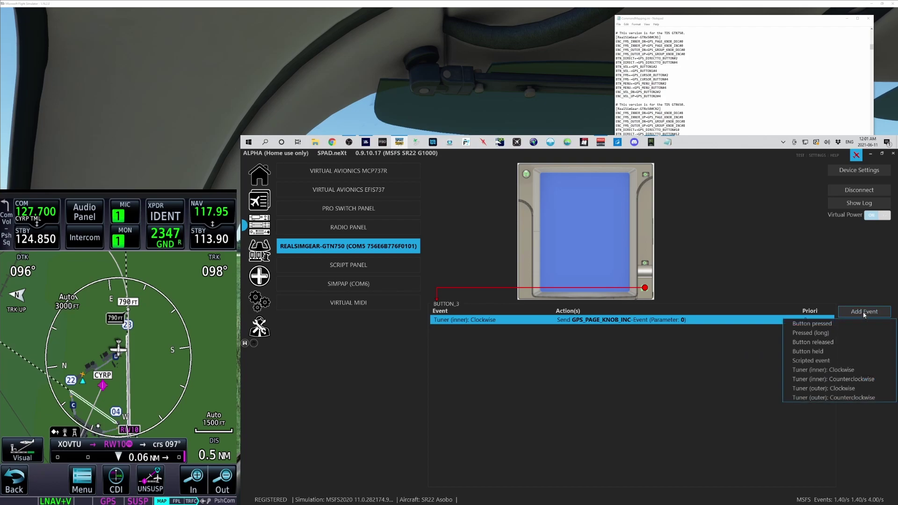
pyautogui.click(853, 379)
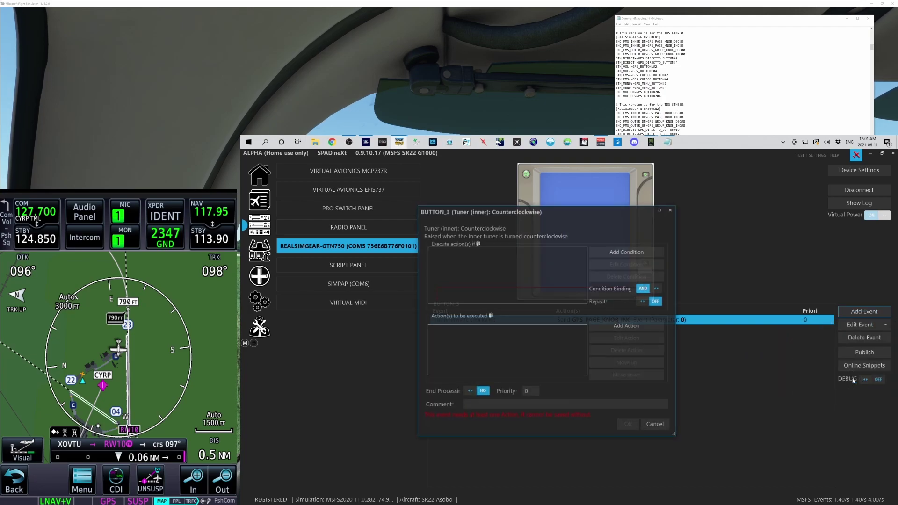
pyautogui.click(637, 327)
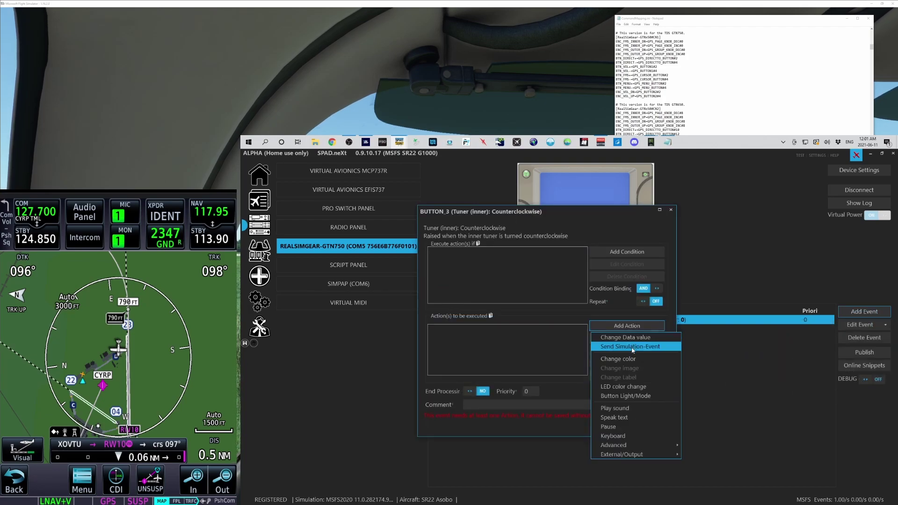
pyautogui.click(632, 347)
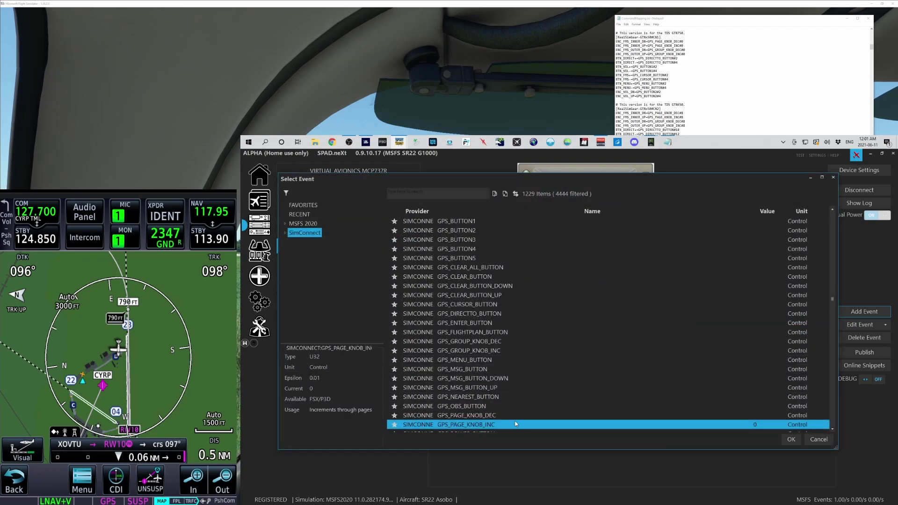
pyautogui.doubleClick(514, 415)
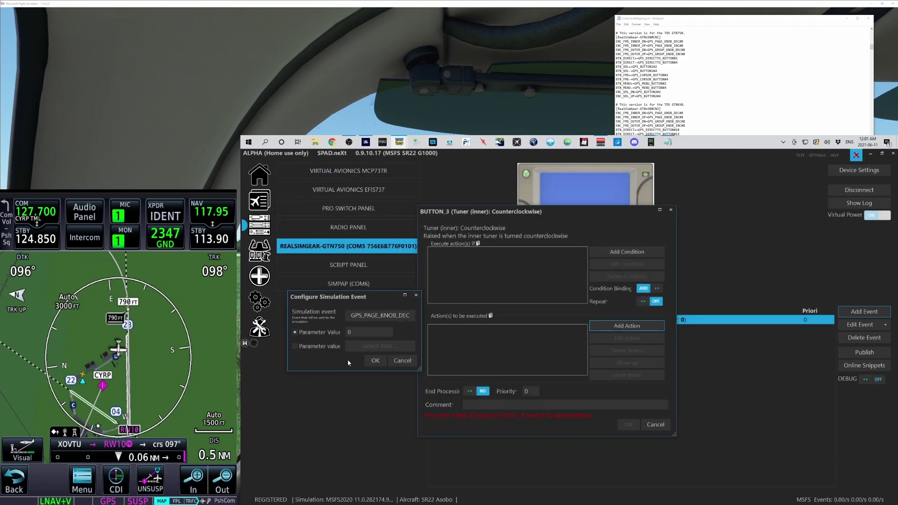
pyautogui.click(376, 362)
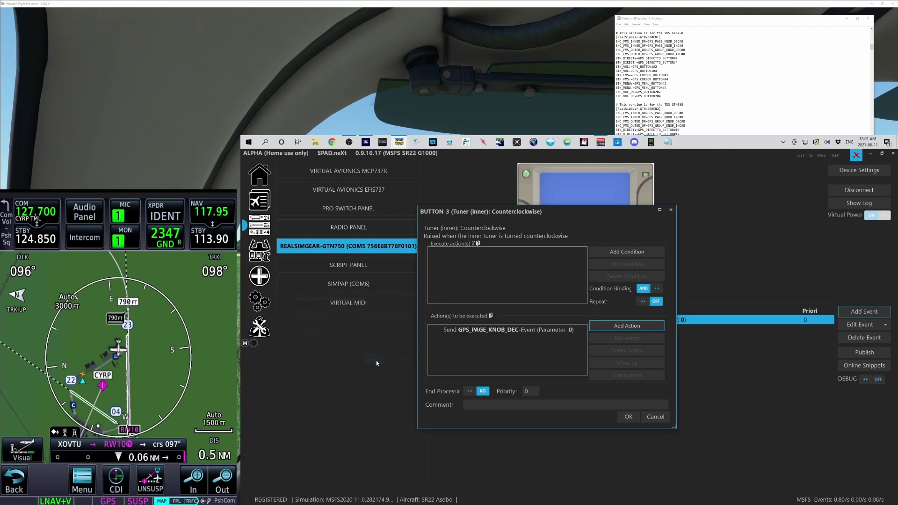
pyautogui.click(629, 417)
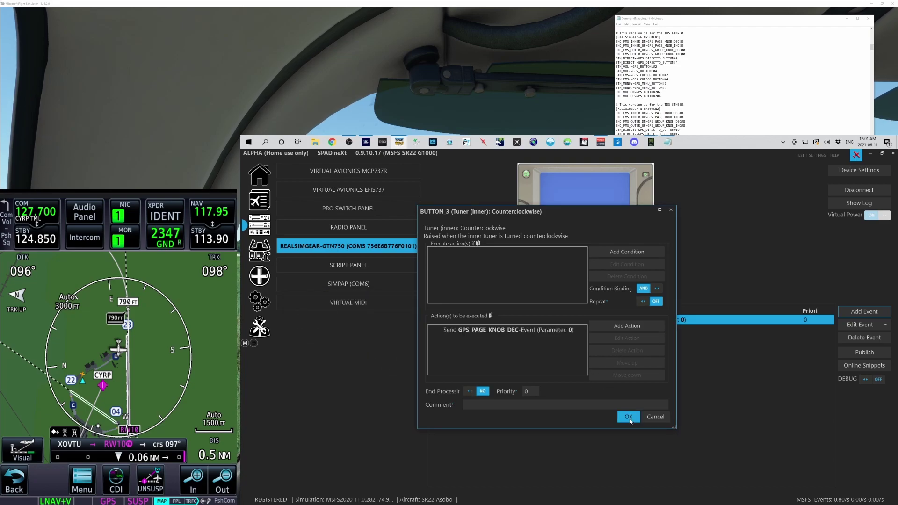
# Add an outer tuner clockwise event to BUTTON_3 that sends the SimConnect event GPS_GROUP_KNOB_INC with parameter 0.
pyautogui.click(863, 313)
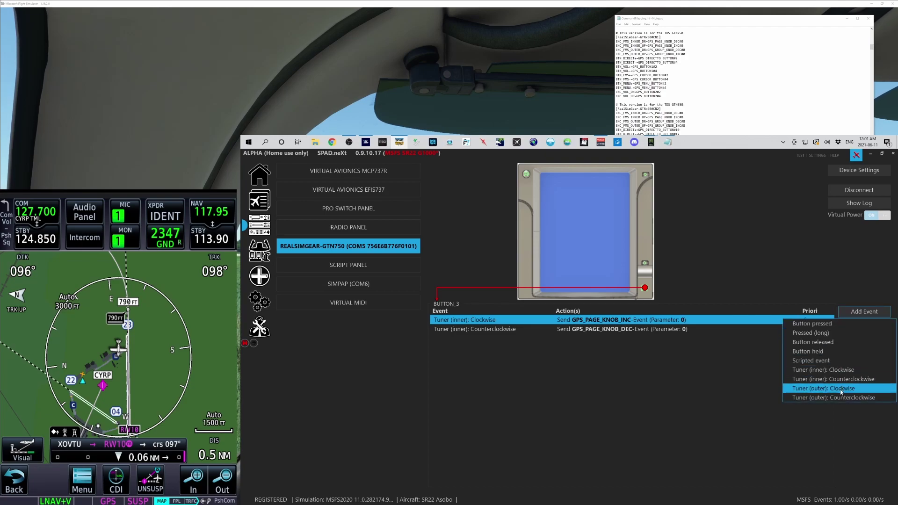
pyautogui.click(841, 388)
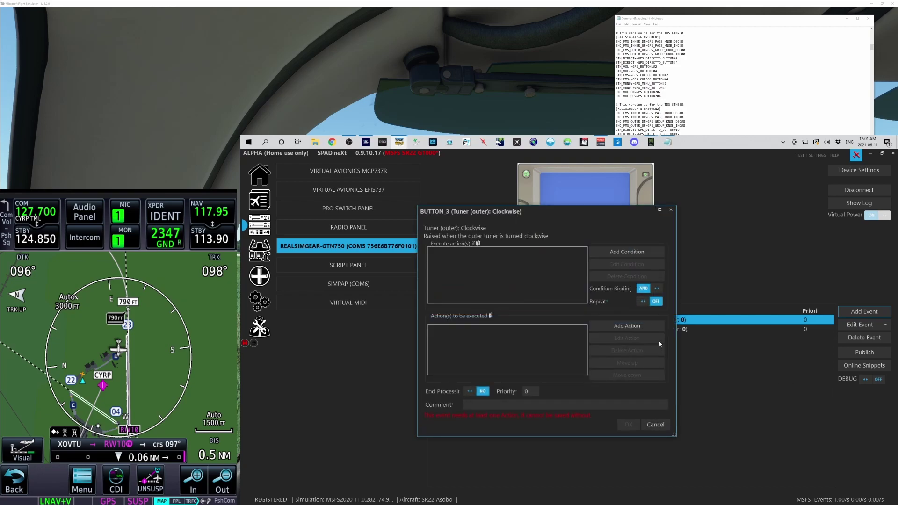
pyautogui.click(630, 323)
pyautogui.click(632, 346)
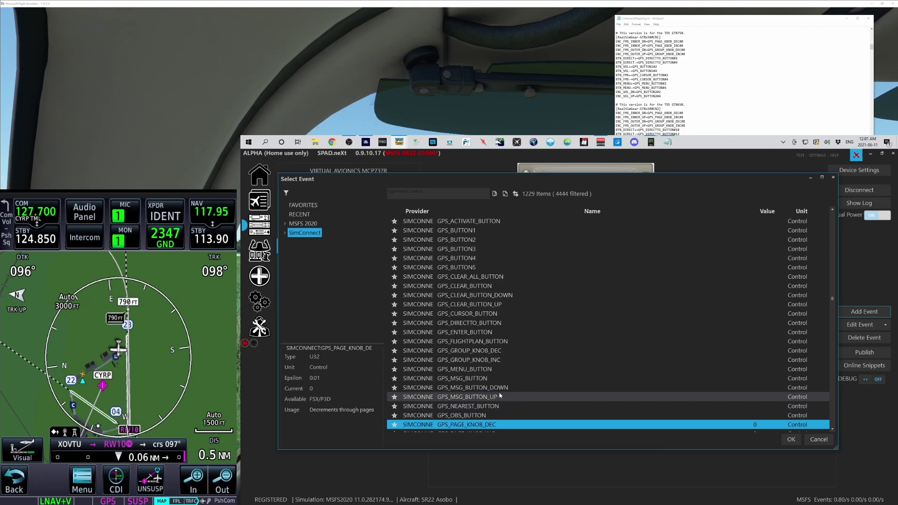
pyautogui.click(506, 361)
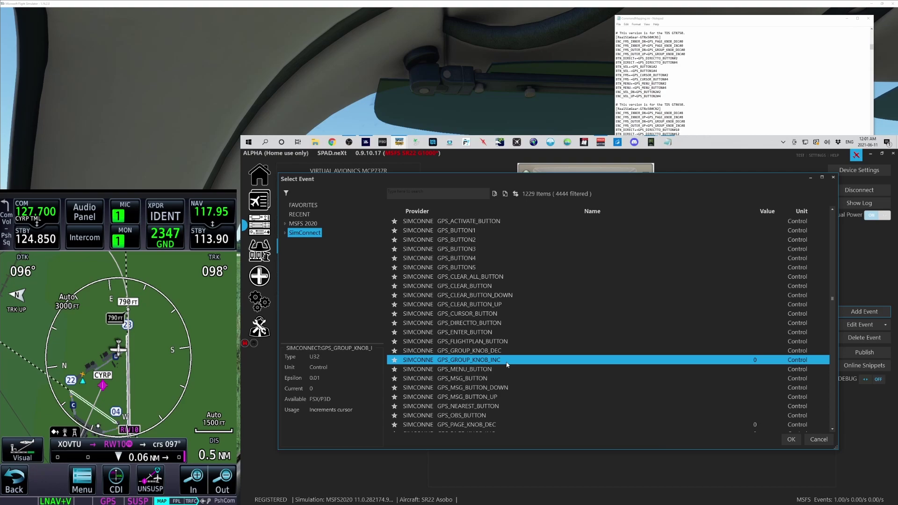
pyautogui.doubleClick(506, 361)
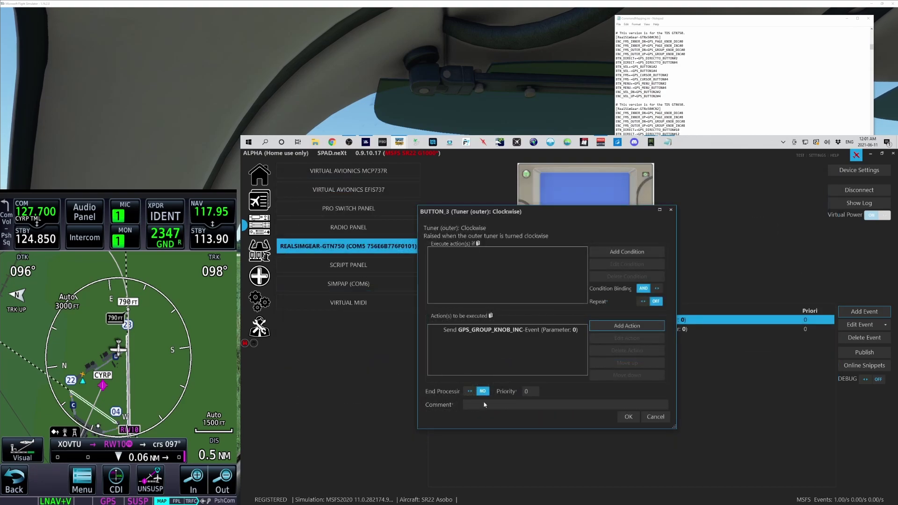
pyautogui.click(627, 418)
# Add an outer tuner counterclockwise event to BUTTON_3 that sends the SimConnect event GPS_GROUP_KNOB_DEC with parameter 0.
pyautogui.click(874, 312)
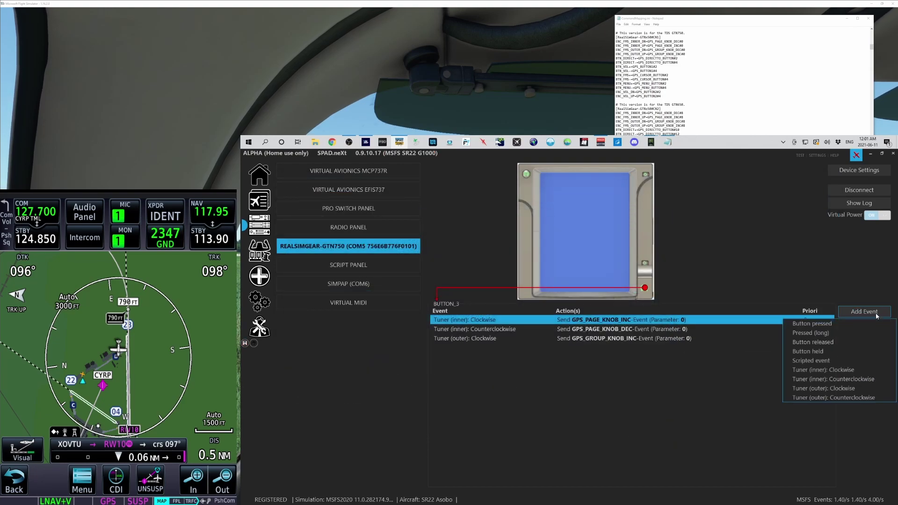
pyautogui.click(842, 398)
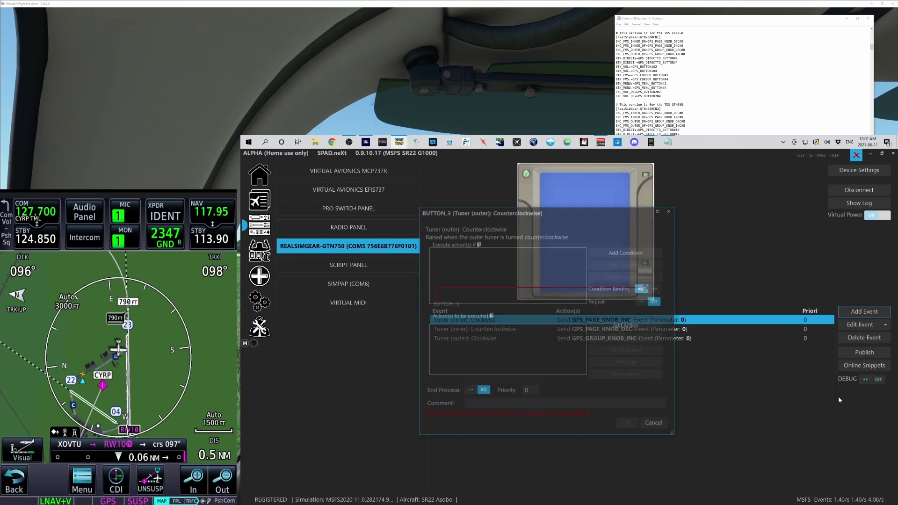
pyautogui.click(626, 326)
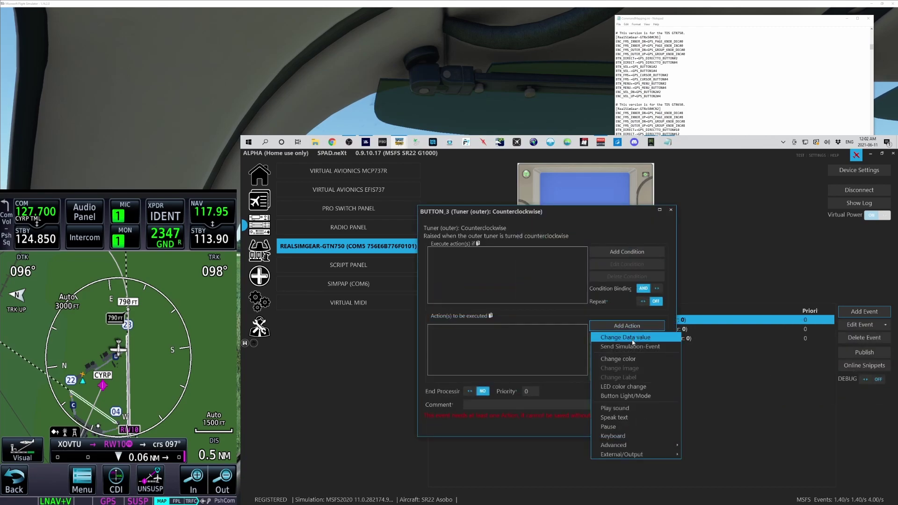
pyautogui.click(632, 346)
pyautogui.click(370, 316)
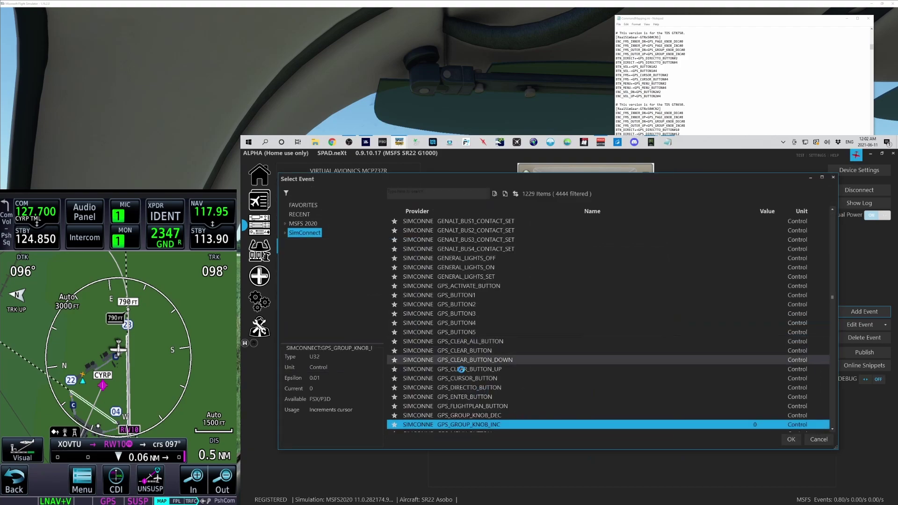
pyautogui.doubleClick(492, 415)
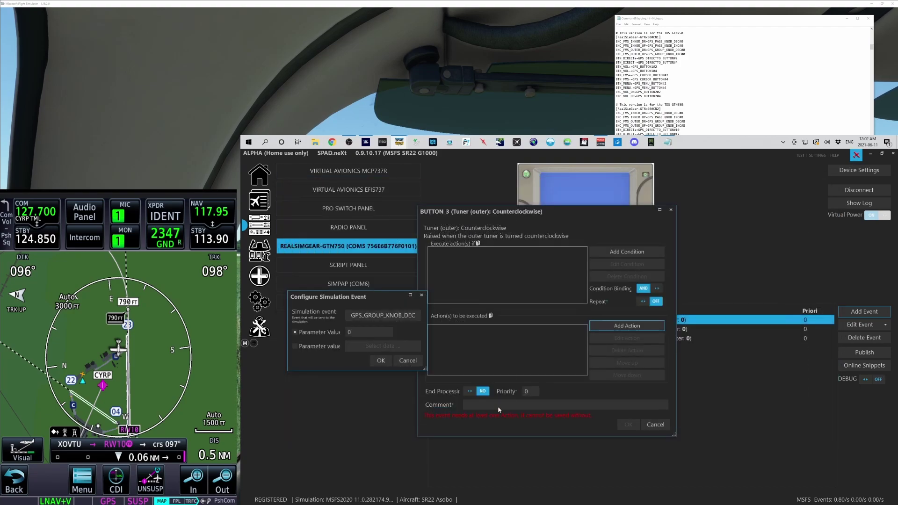
pyautogui.click(381, 360)
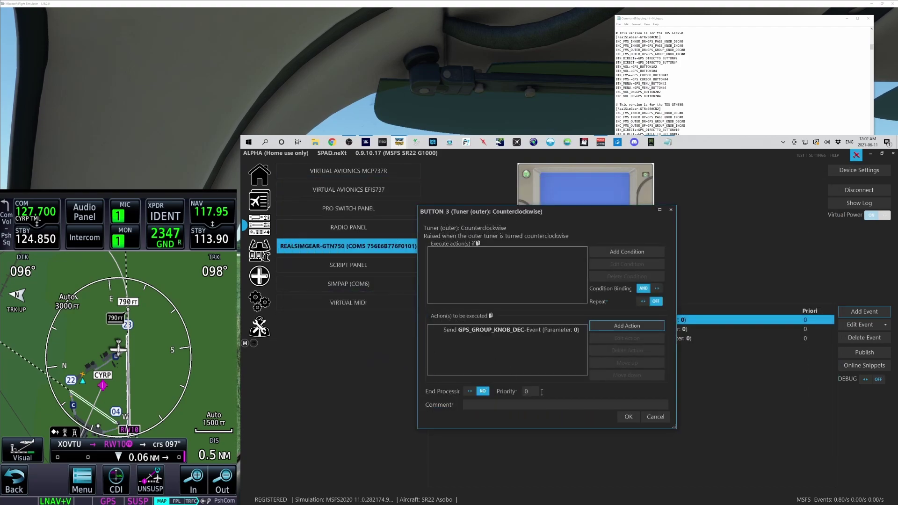
pyautogui.click(629, 423)
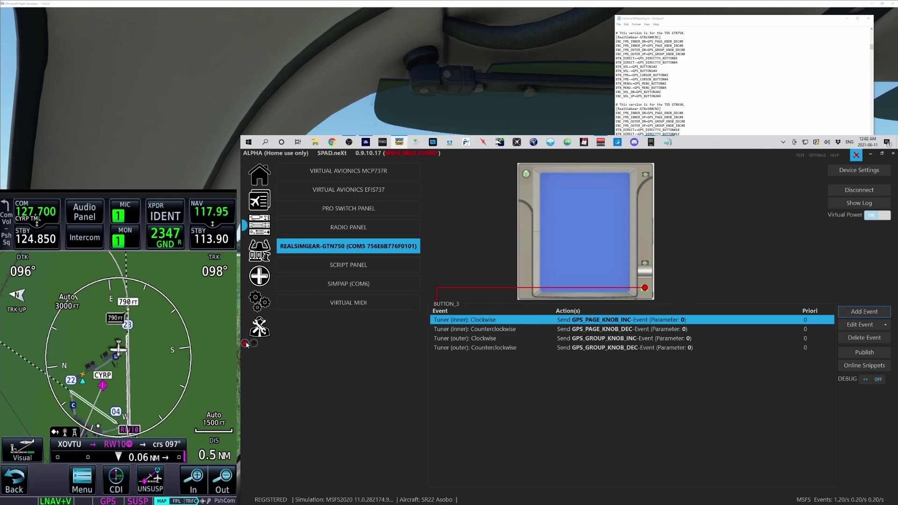
# Add a button pressed event to BUTTON_3 that sends the SimConnect event GPS_CURSOR_BUTTON with parameter 2.
pyautogui.click(863, 312)
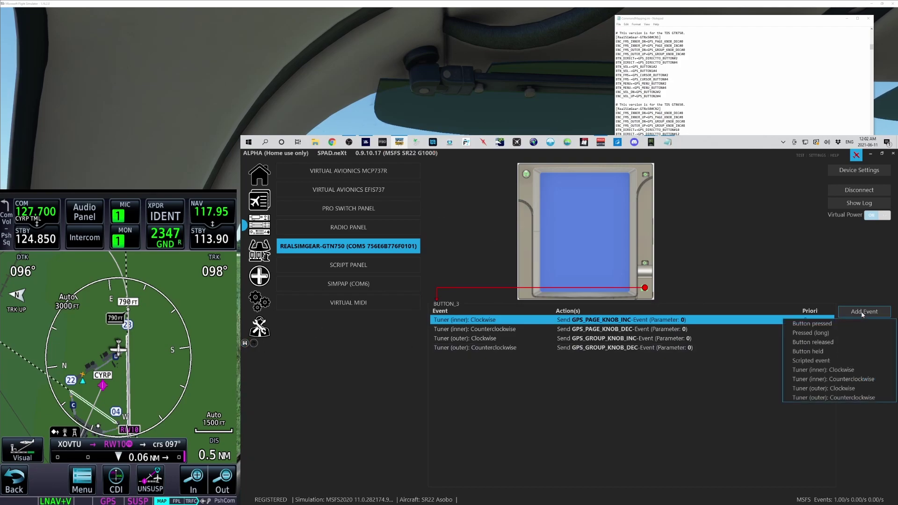
pyautogui.click(805, 326)
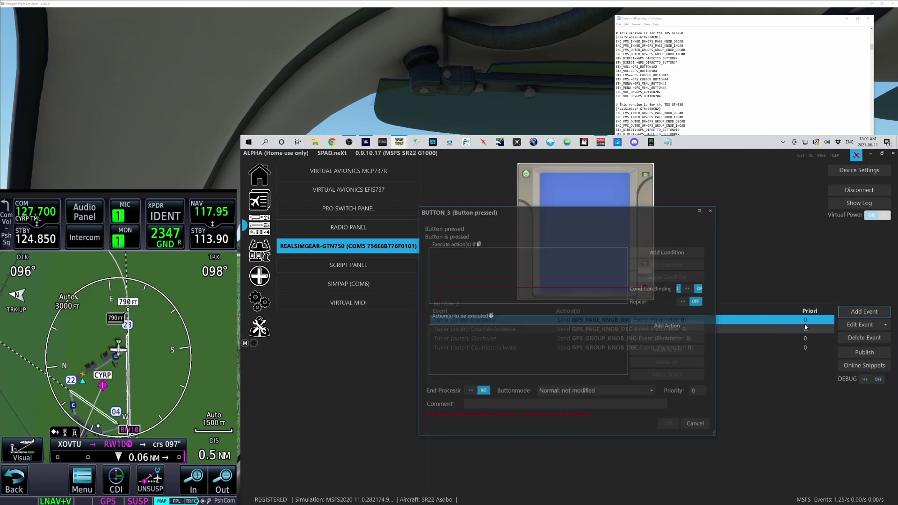
pyautogui.click(662, 327)
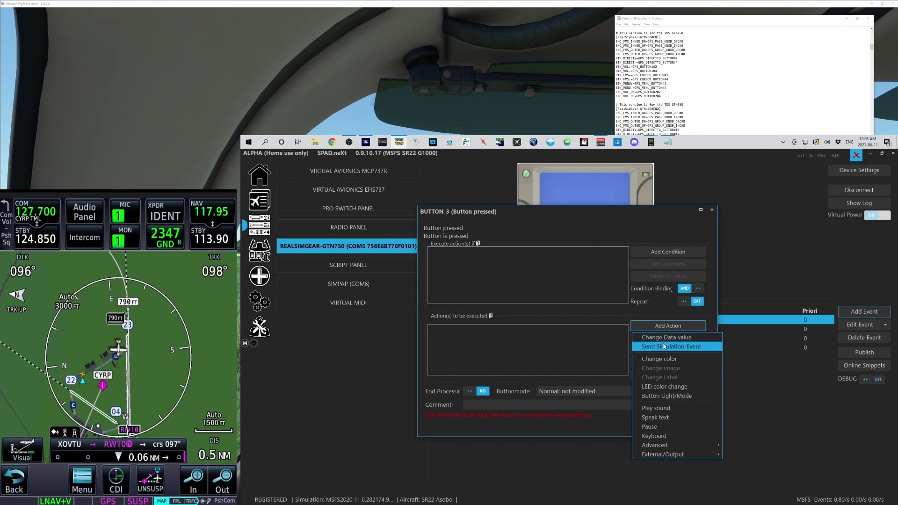
pyautogui.click(668, 346)
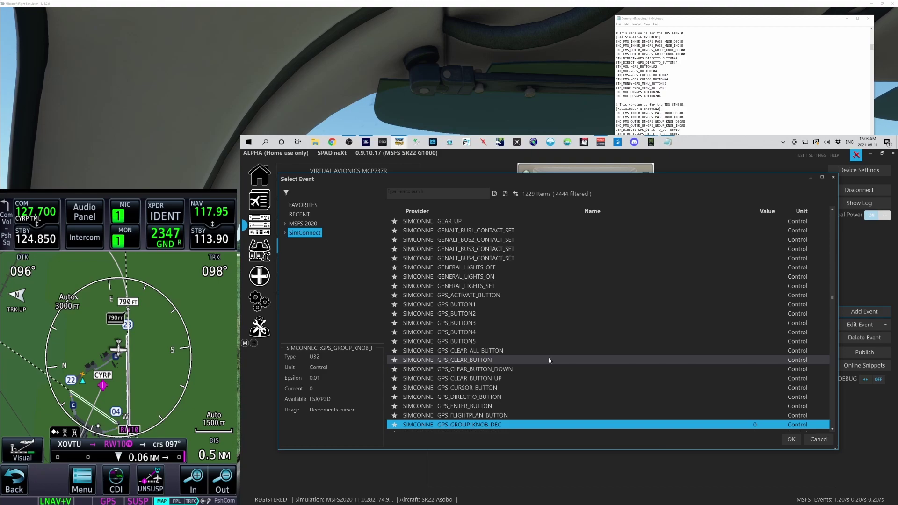
pyautogui.scroll(1, 550, 360)
pyautogui.scroll(-5, 550, 360)
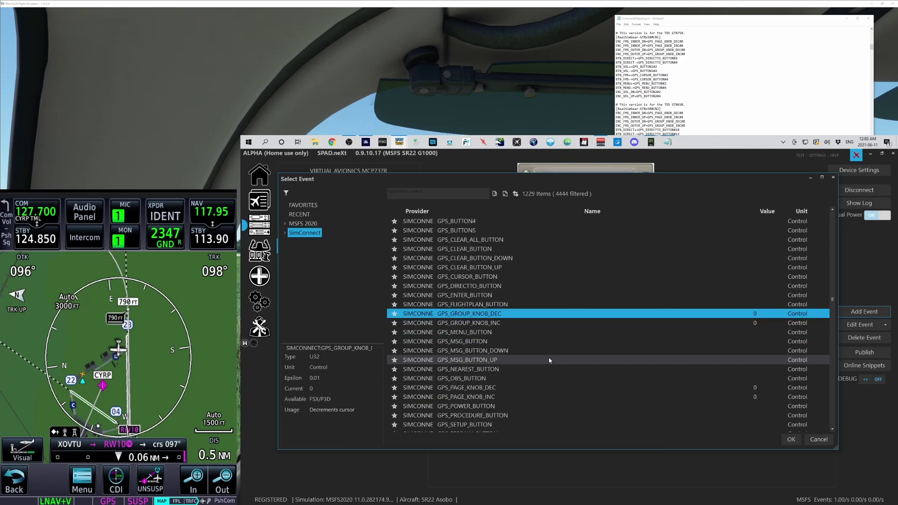
pyautogui.doubleClick(468, 277)
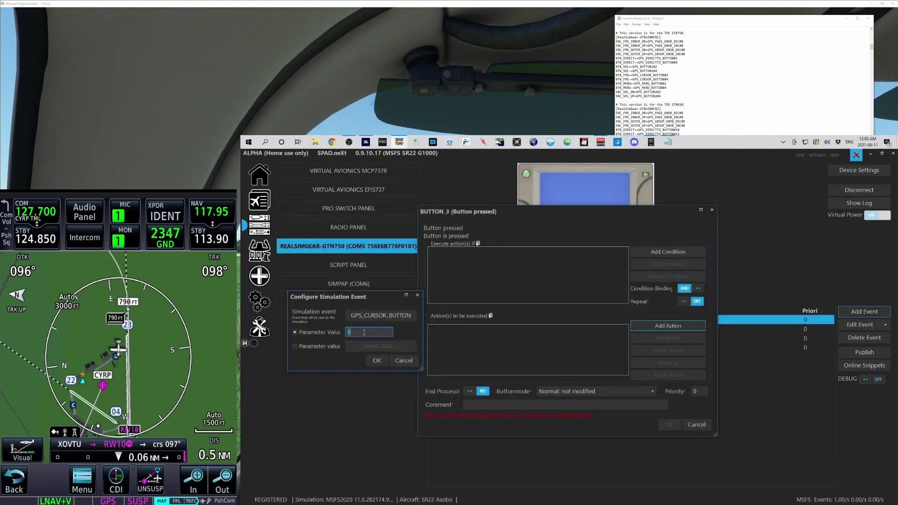
pyautogui.write('2')
pyautogui.click(376, 361)
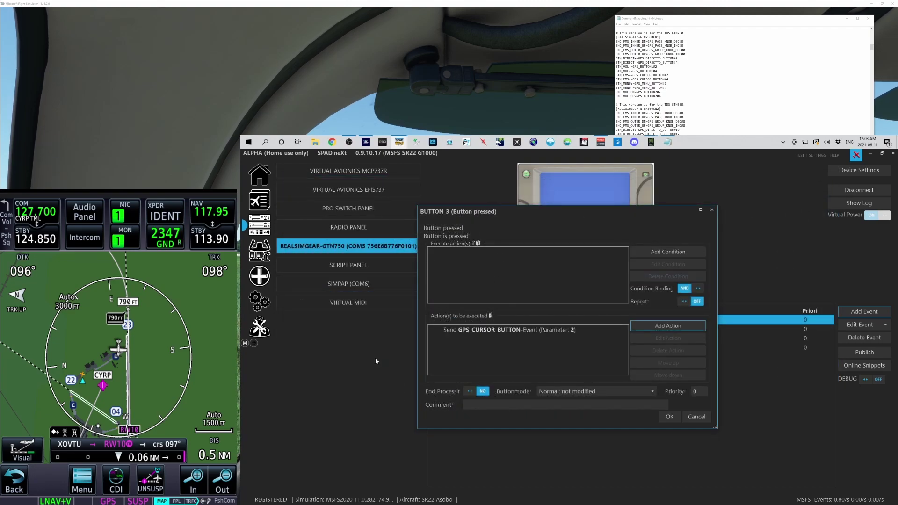
pyautogui.click(664, 417)
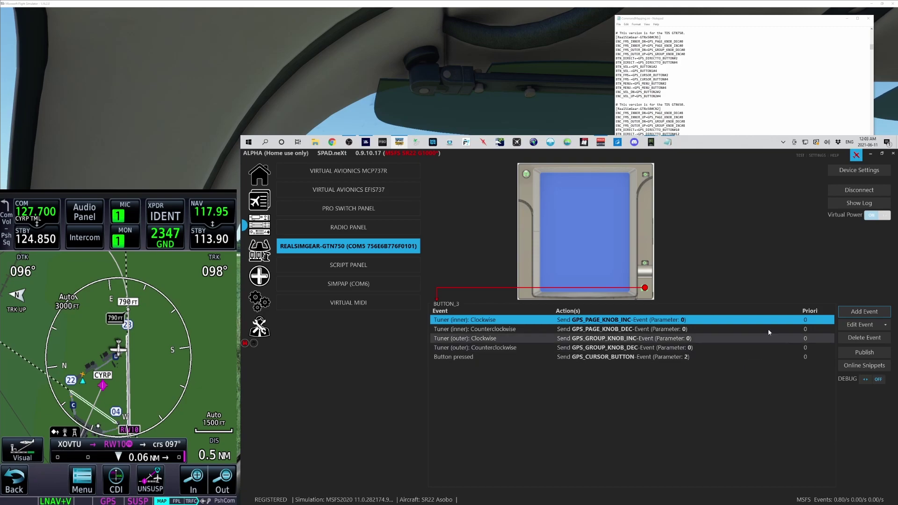
# Add a button released event to BUTTON_3 that sends GPS_CURSOR_BUTTON with parameter 4, and save the profile.
pyautogui.click(849, 314)
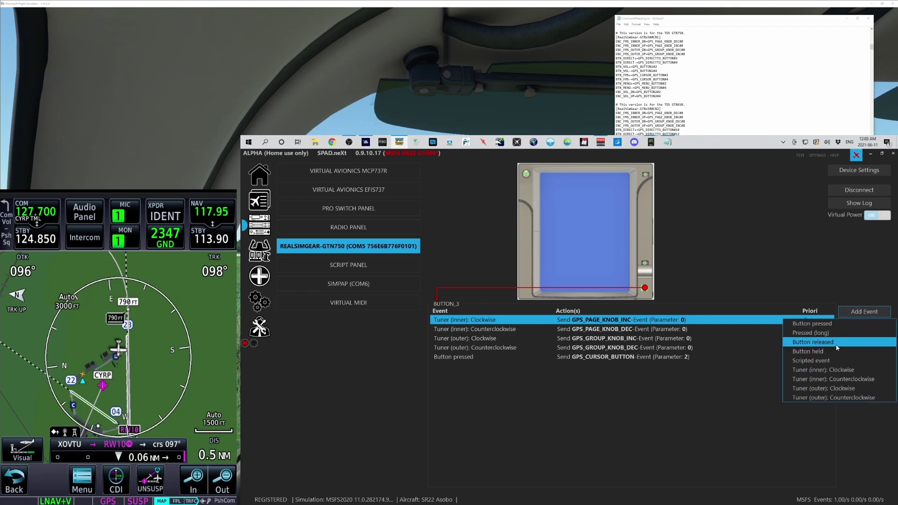
pyautogui.click(826, 342)
pyautogui.click(668, 330)
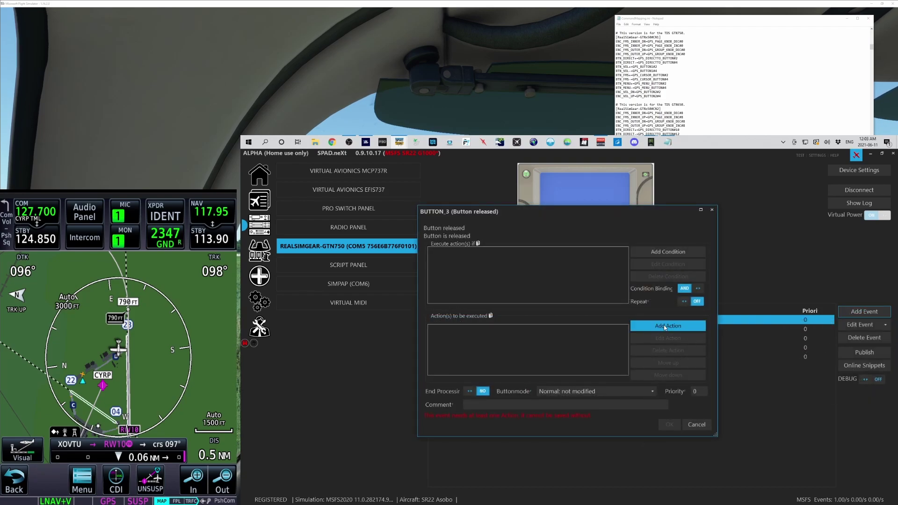
pyautogui.click(668, 346)
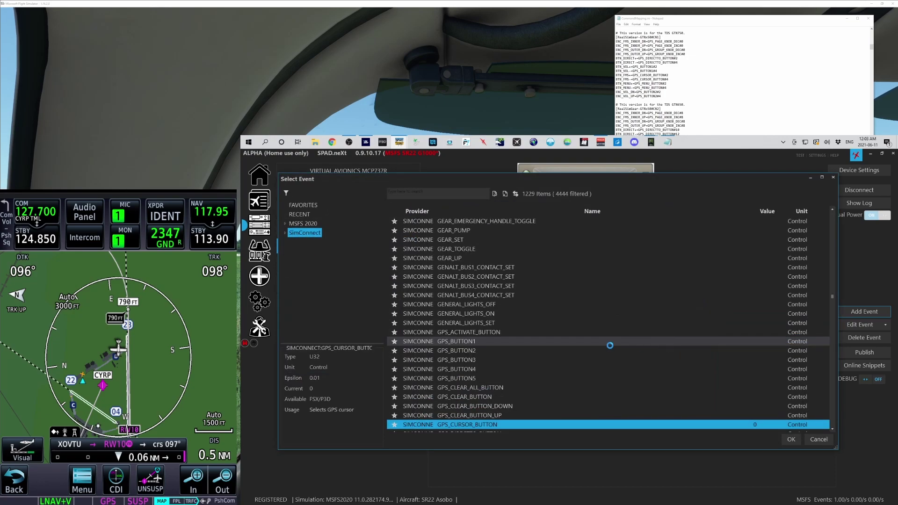
pyautogui.doubleClick(472, 425)
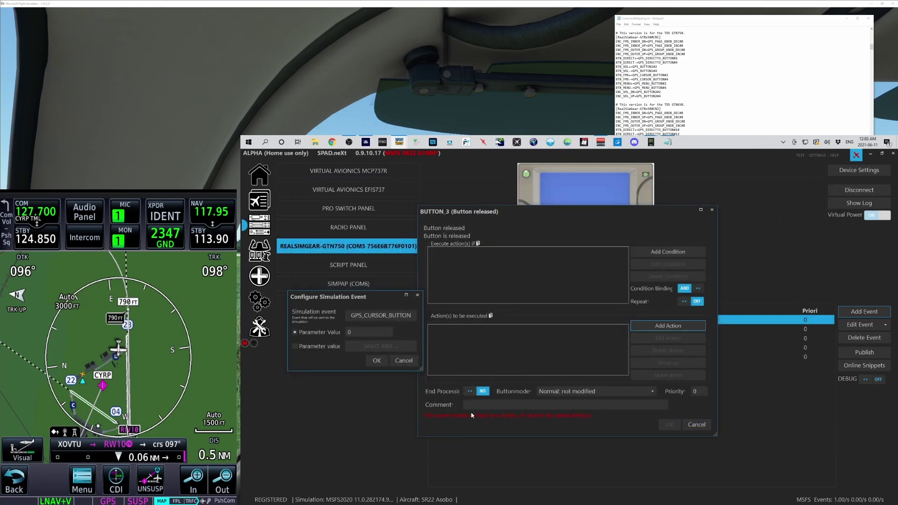
pyautogui.click(364, 335)
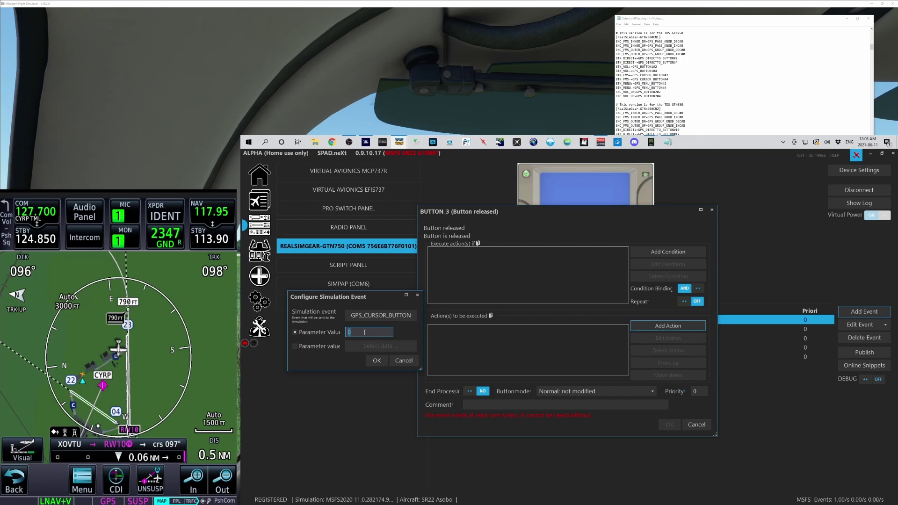
pyautogui.write('4')
pyautogui.click(378, 361)
pyautogui.click(669, 417)
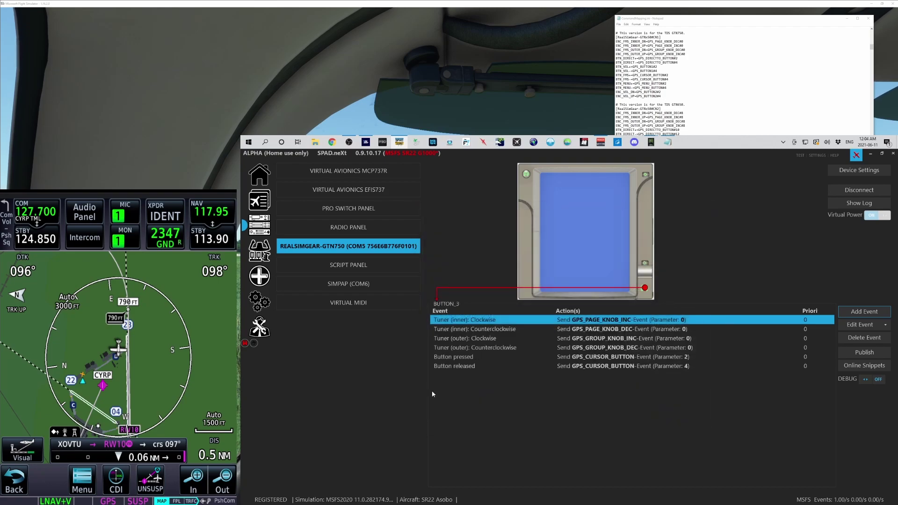
pyautogui.click(245, 343)
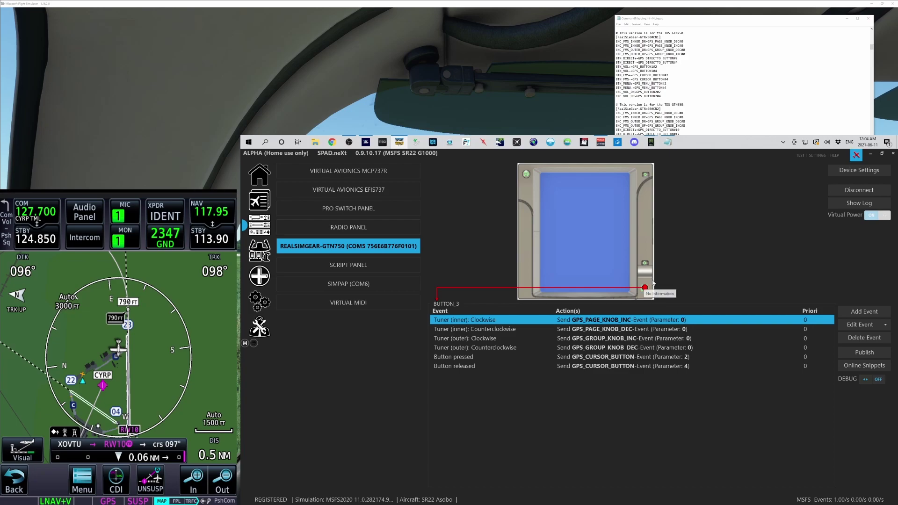
# Add a button pressed event to the GTN750's BUTTON_2, just above the knob, that sends the SimConnect event GPS_MENU_BUTTON with parameter 2.
pyautogui.click(648, 263)
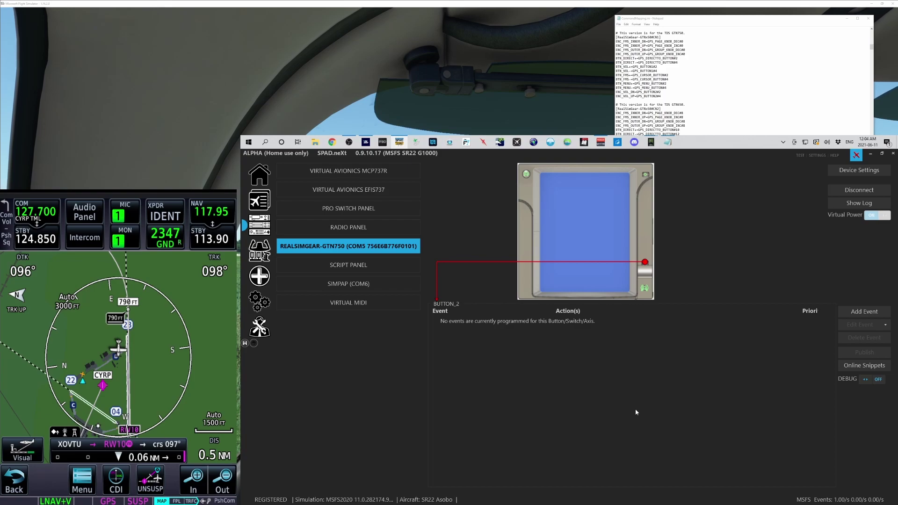
pyautogui.click(865, 312)
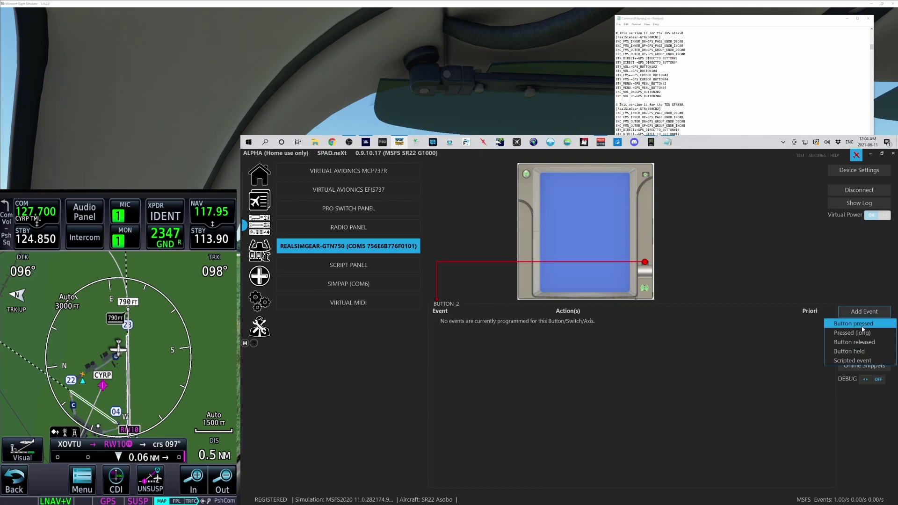
pyautogui.click(863, 329)
pyautogui.click(660, 326)
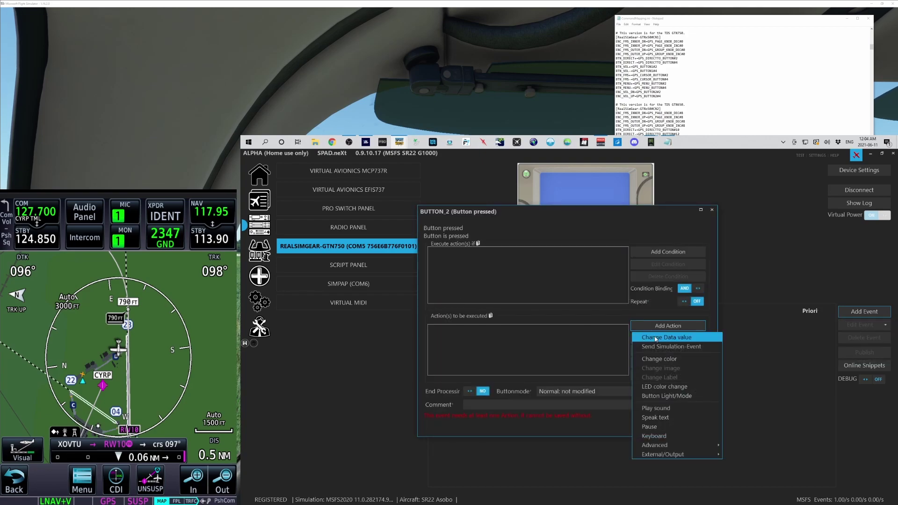
pyautogui.click(660, 346)
pyautogui.click(367, 316)
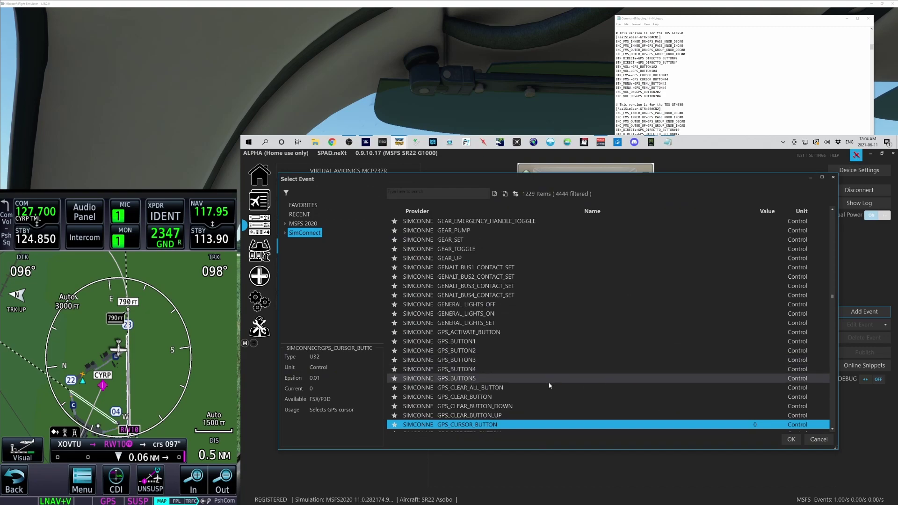
pyautogui.scroll(-7, 521, 290)
pyautogui.click(521, 289)
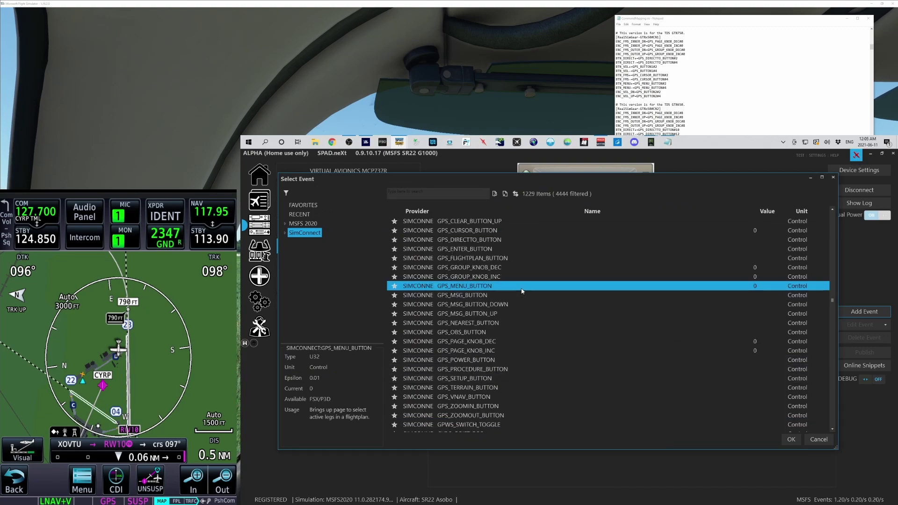
pyautogui.doubleClick(522, 290)
pyautogui.click(376, 333)
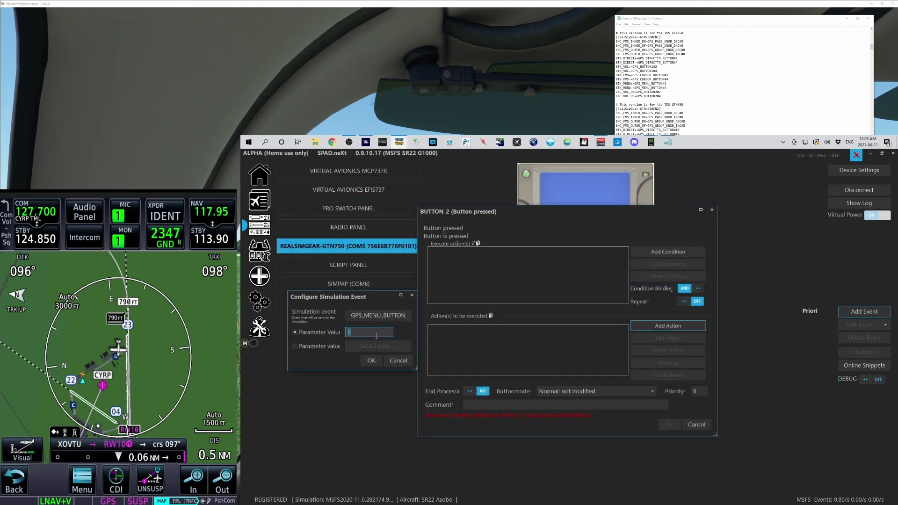
pyautogui.write('2')
pyautogui.click(371, 361)
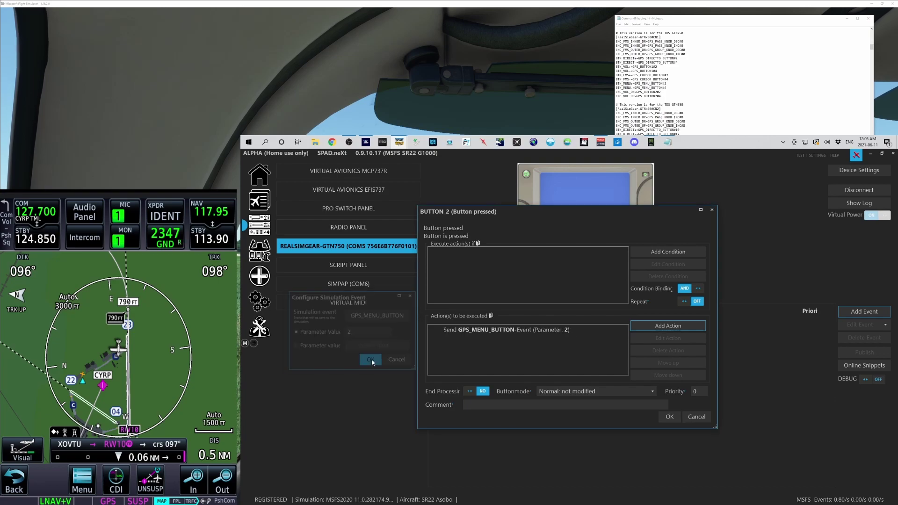
pyautogui.click(669, 417)
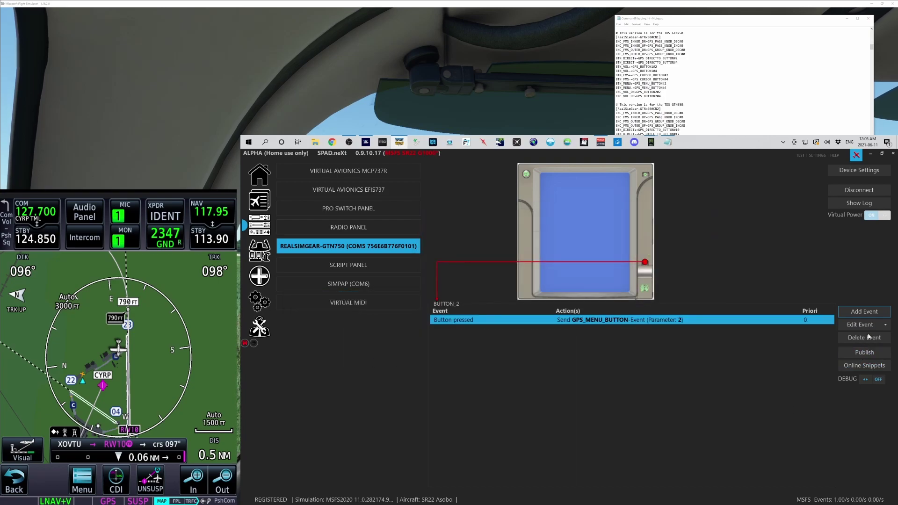
# Add a button released event to BUTTON_2 that sends the SimConnect event GPS_MENU_BUTTON with parameter 4.
pyautogui.click(864, 312)
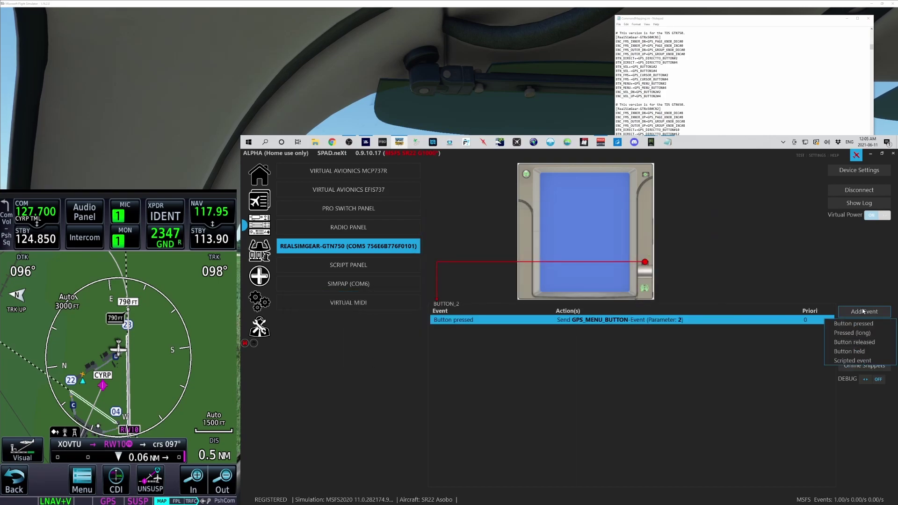
pyautogui.click(860, 340)
pyautogui.click(694, 326)
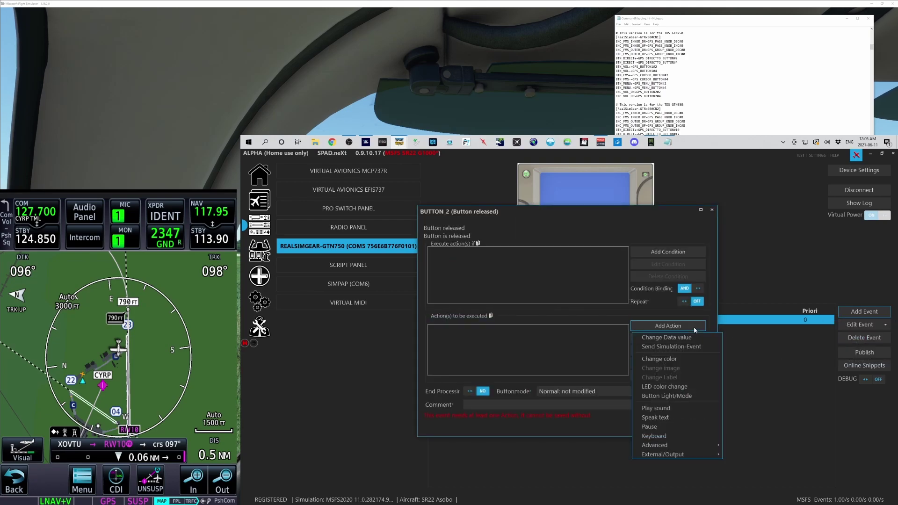
pyautogui.click(691, 347)
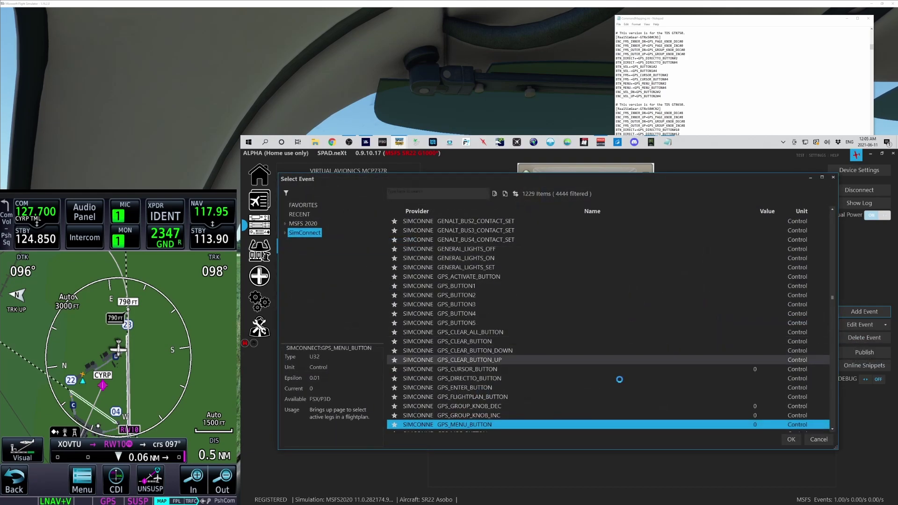
pyautogui.doubleClick(494, 424)
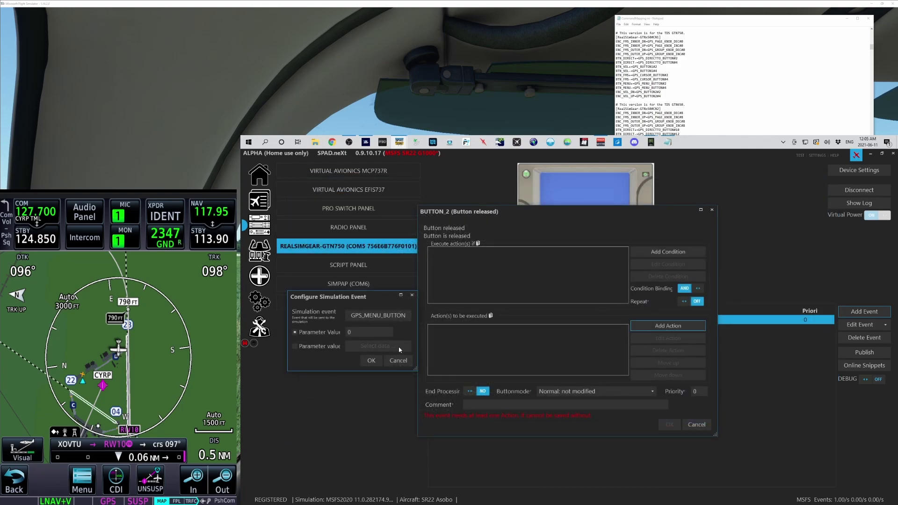
pyautogui.write('4')
pyautogui.click(377, 363)
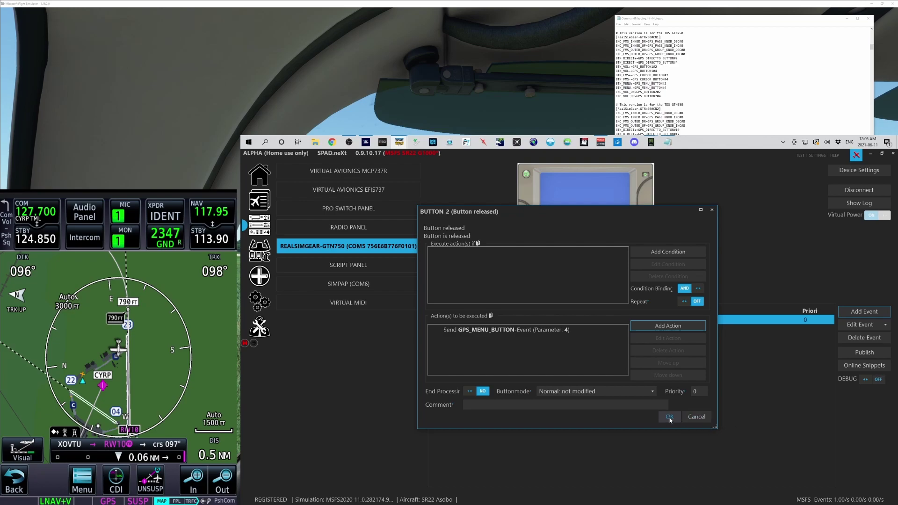
pyautogui.click(669, 423)
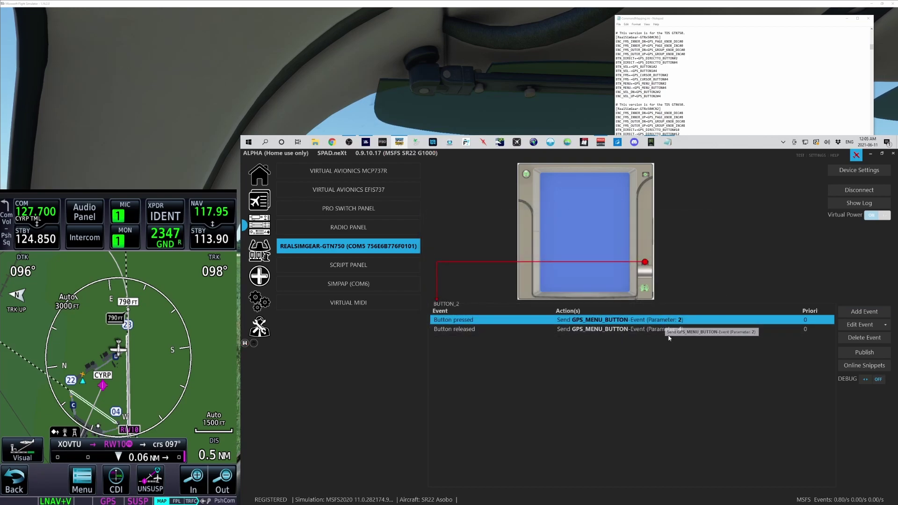
# Copy all BUTTON_2 events to BUTTON_1, the GTN750's upper-right button, and save the profile.
pyautogui.click(646, 178)
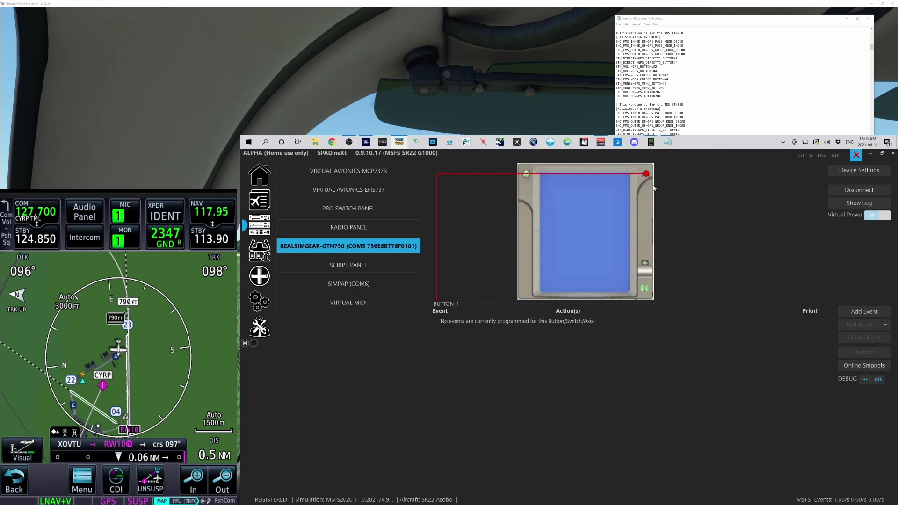
pyautogui.click(645, 262)
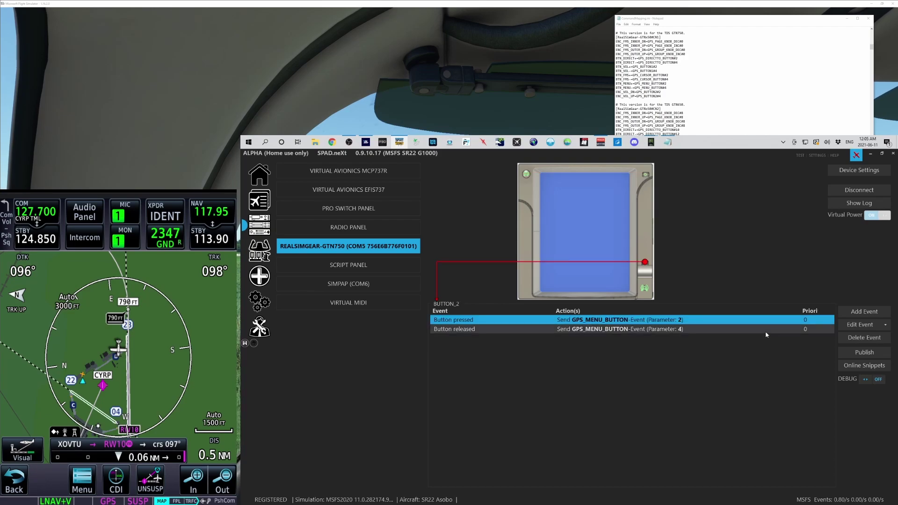
pyautogui.click(885, 326)
pyautogui.moveTo(865, 337)
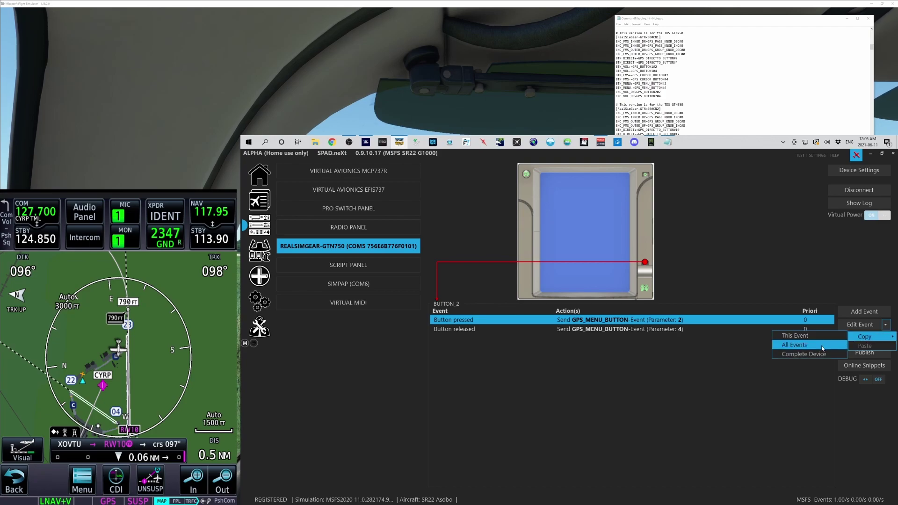
pyautogui.click(823, 348)
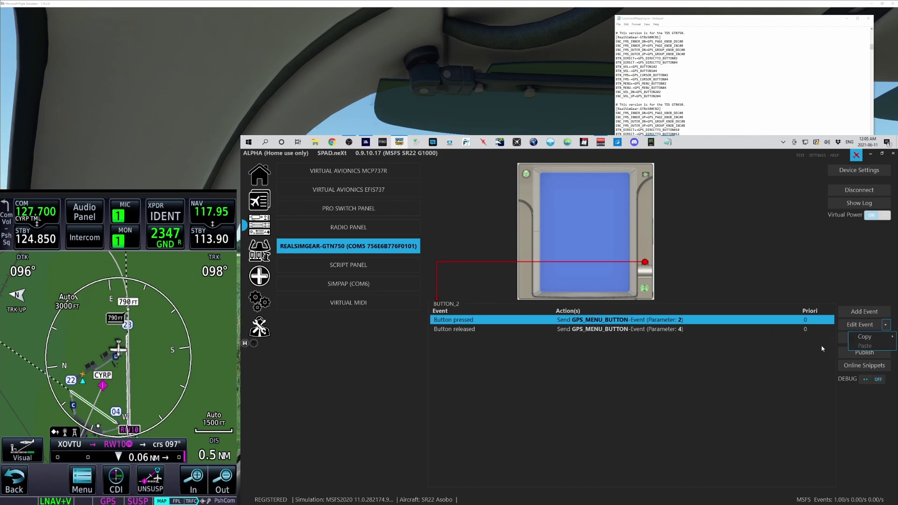
pyautogui.click(645, 176)
pyautogui.click(884, 326)
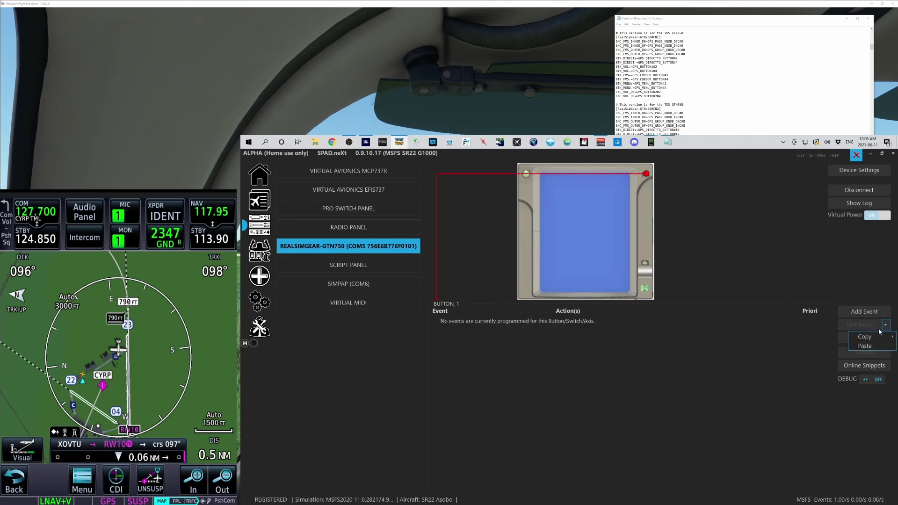
pyautogui.click(865, 345)
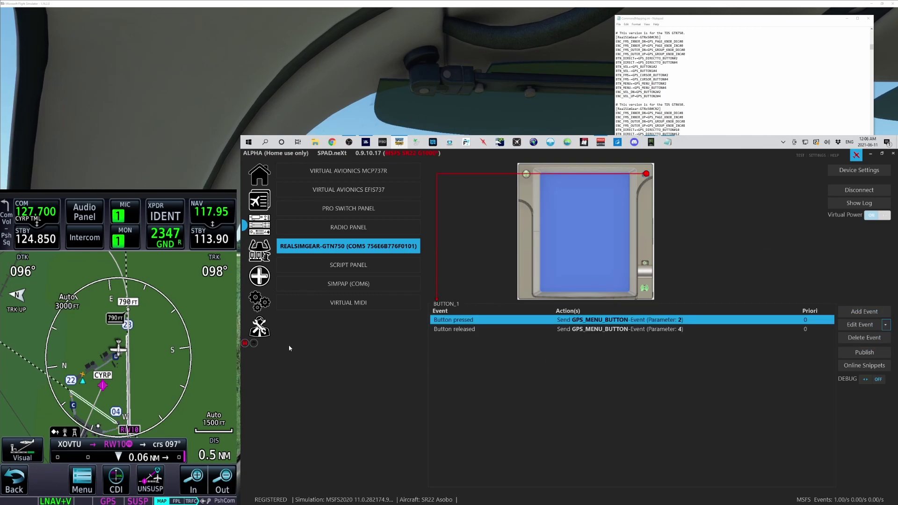
pyautogui.click(244, 343)
# Change BUTTON_2's button pressed event to send GPS_DIRECTTO_BUTTON, keeping parameter 2.
pyautogui.click(645, 263)
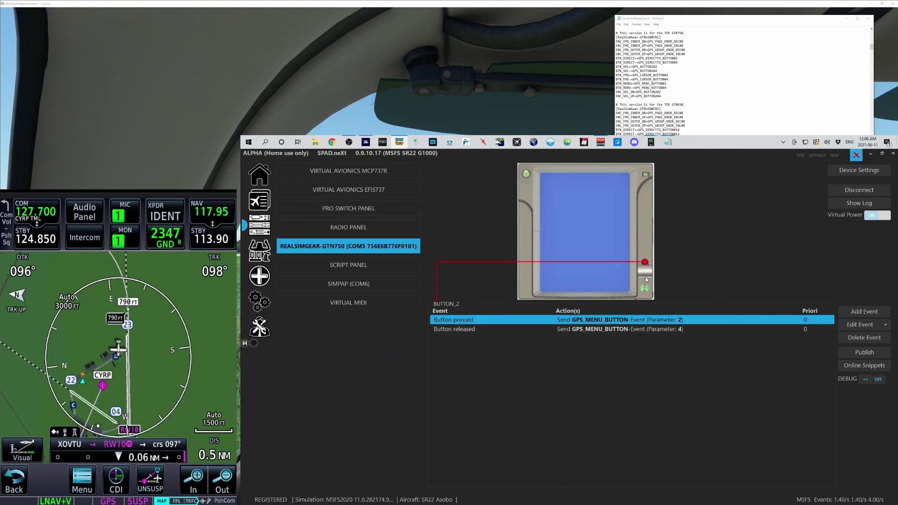
pyautogui.doubleClick(590, 323)
pyautogui.doubleClick(490, 330)
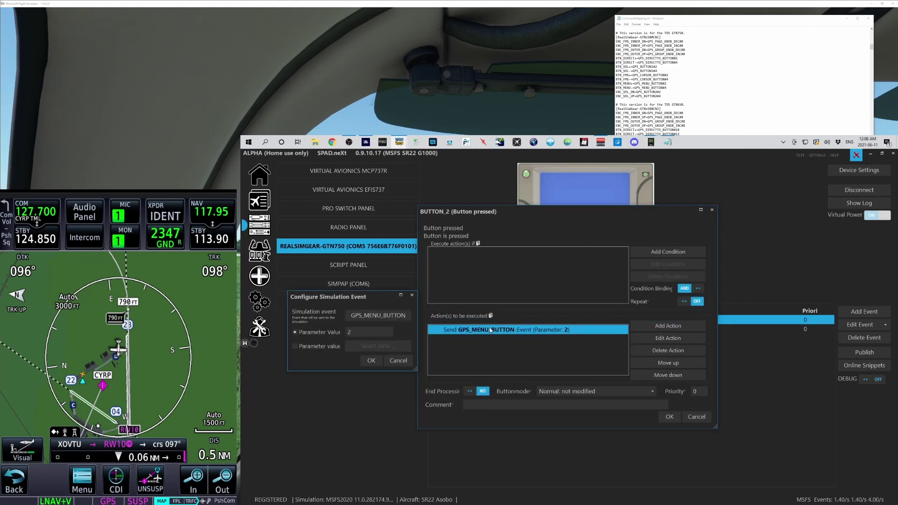
pyautogui.click(377, 315)
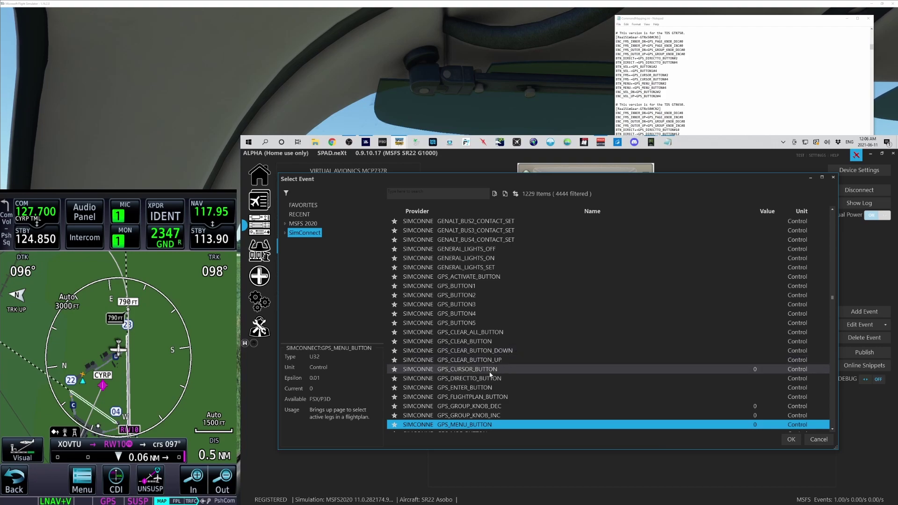
pyautogui.doubleClick(484, 378)
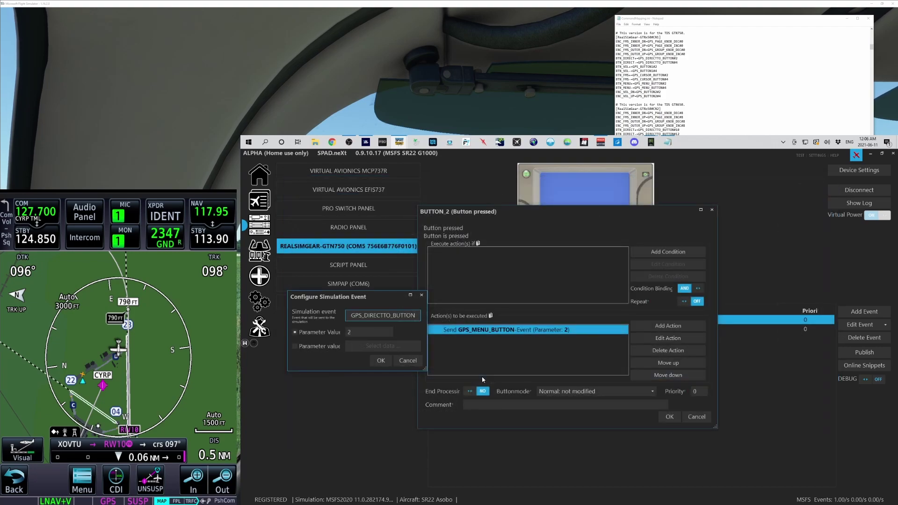
pyautogui.click(381, 360)
pyautogui.click(669, 417)
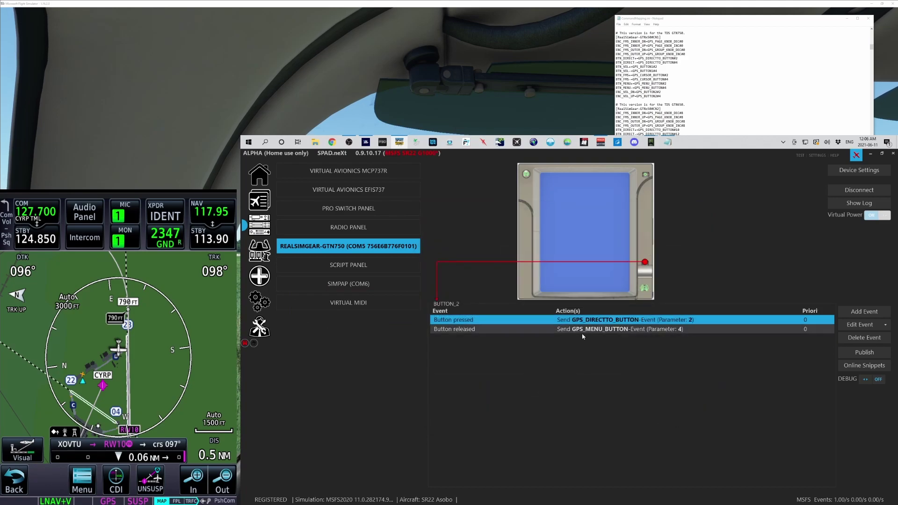
# Change BUTTON_2's button released event to send GPS_DIRECTTO_BUTTON, keeping parameter 4, and save the profile.
pyautogui.doubleClick(563, 330)
pyautogui.doubleClick(564, 331)
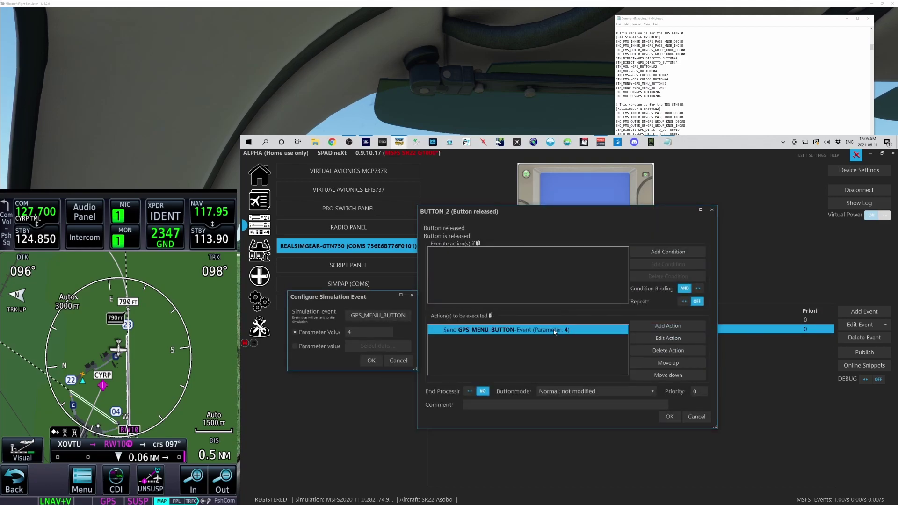
pyautogui.click(392, 317)
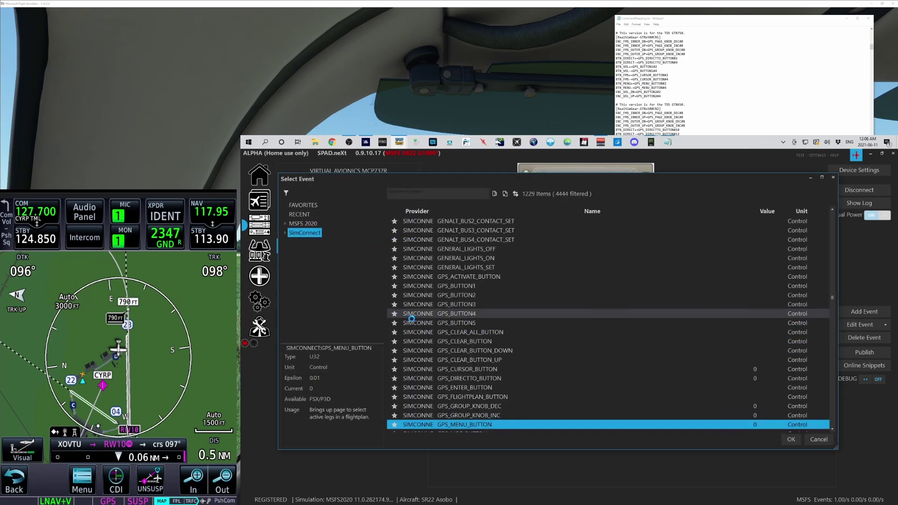
pyautogui.doubleClick(500, 380)
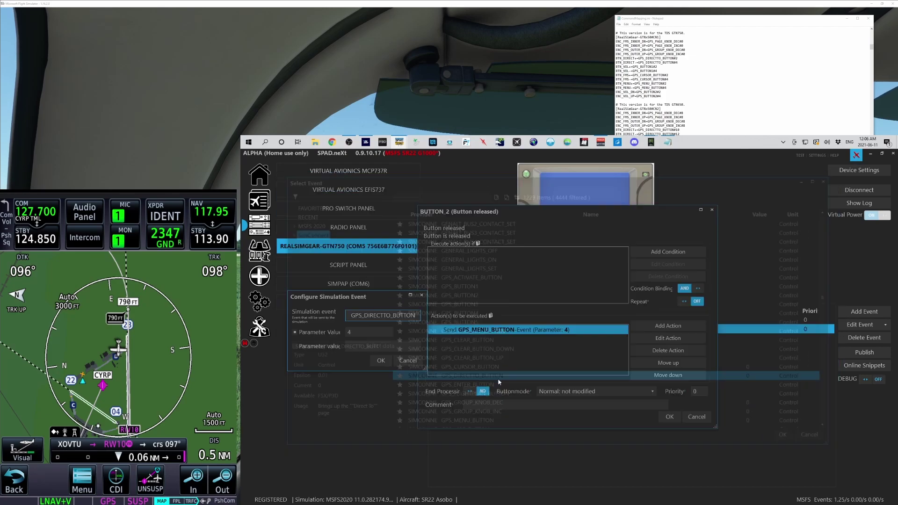
pyautogui.click(386, 362)
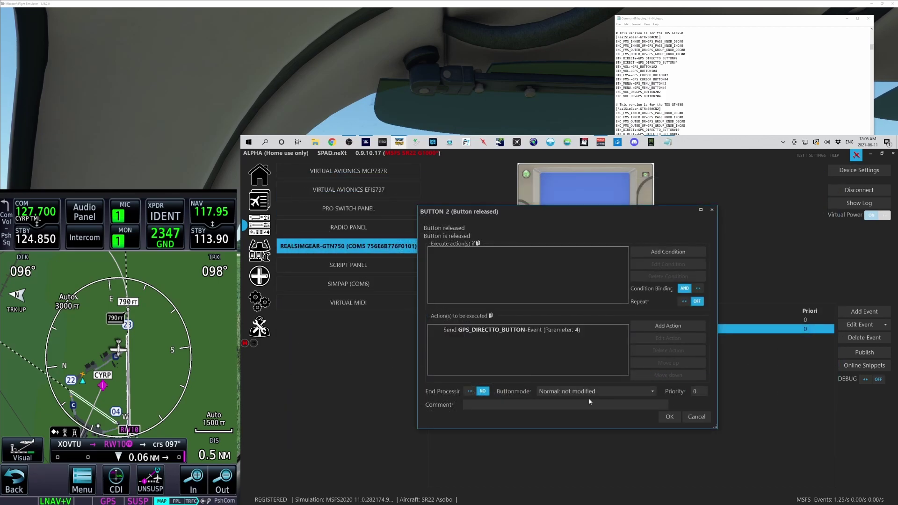
pyautogui.click(670, 416)
pyautogui.click(244, 343)
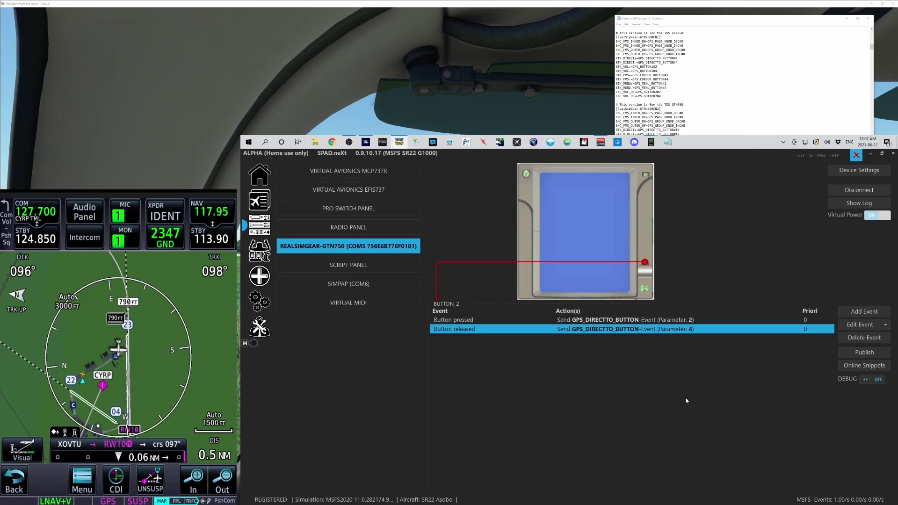
# Add a tuner clockwise event to BUTTON_4, the GTN750's upper-left knob, that sends the SimConnect event GPS_BUTTON2 with parameter 4.
pyautogui.click(864, 312)
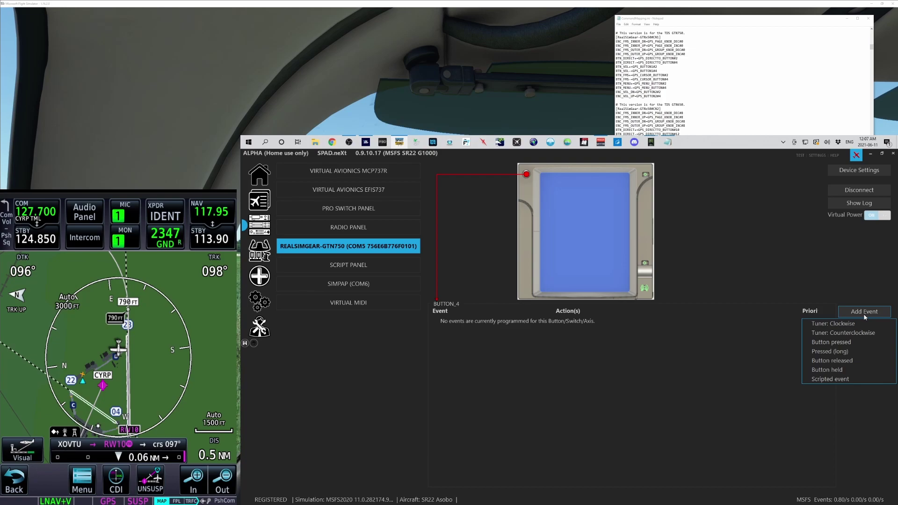
pyautogui.click(833, 323)
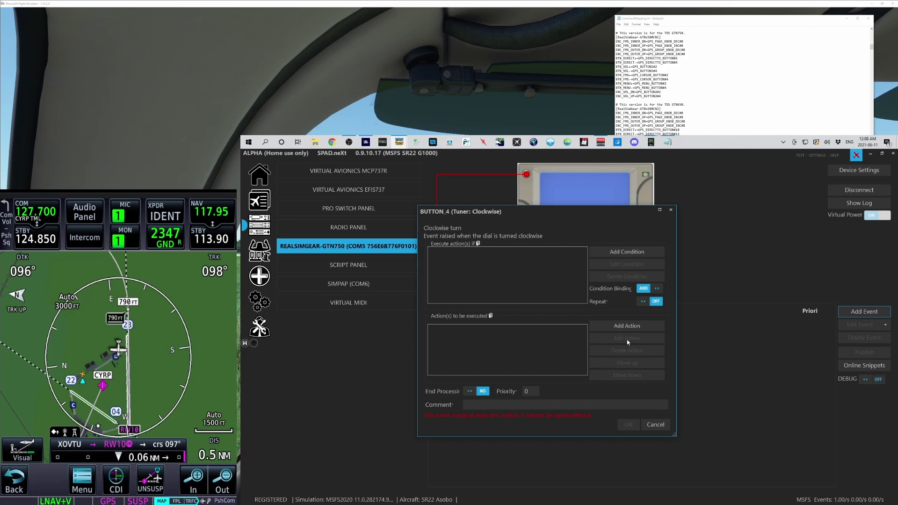
pyautogui.click(627, 326)
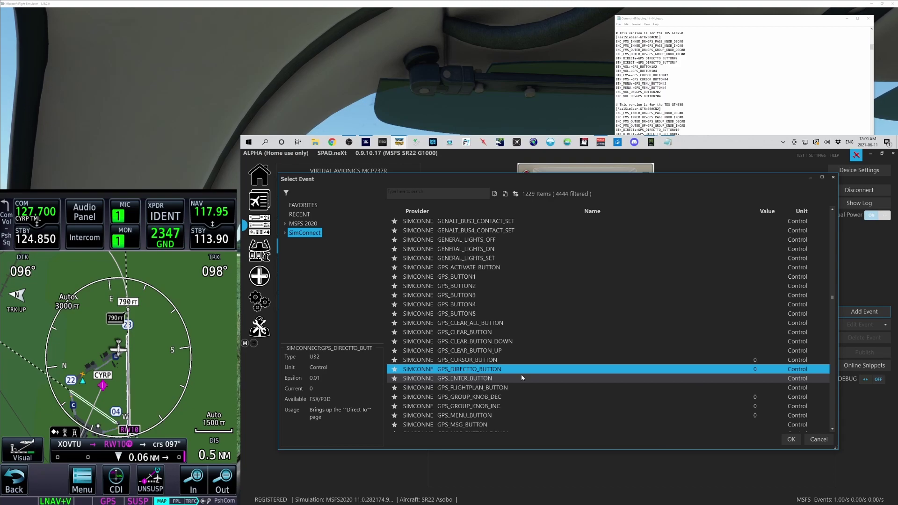
pyautogui.doubleClick(494, 289)
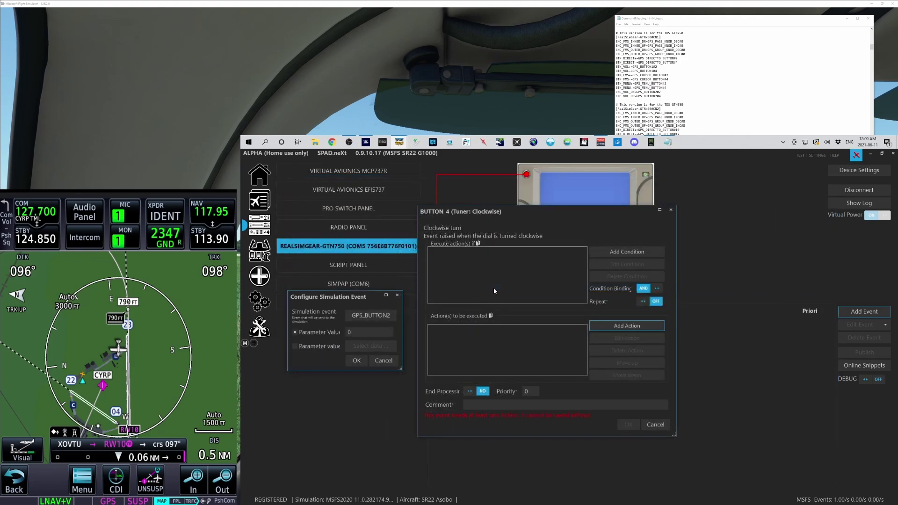
pyautogui.click(380, 331)
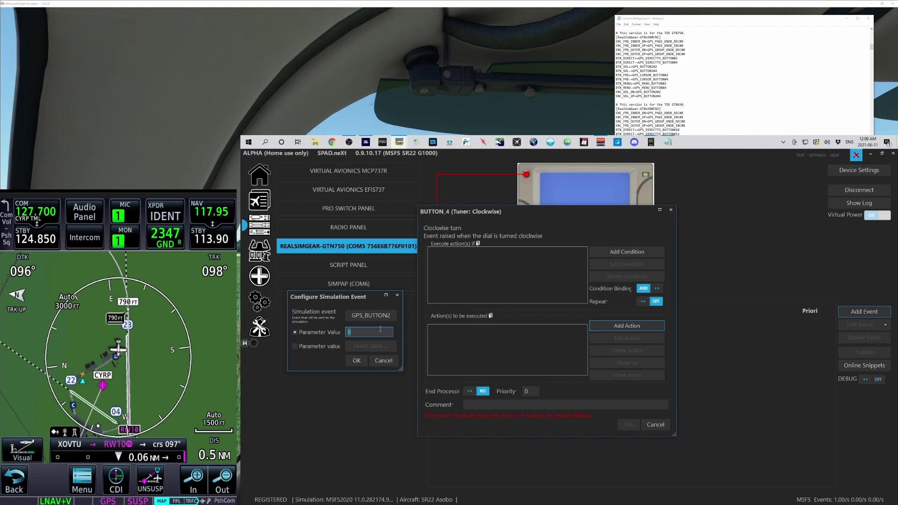
pyautogui.write('4')
pyautogui.click(356, 363)
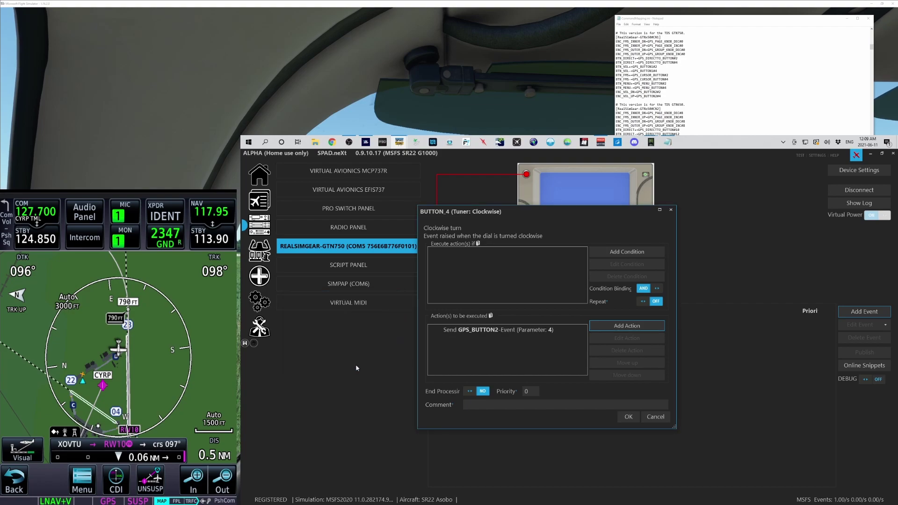
pyautogui.click(623, 420)
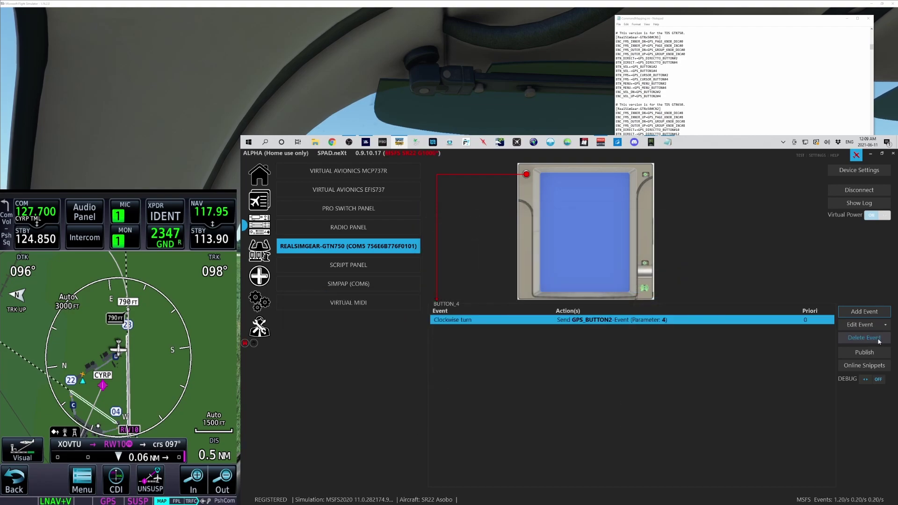
# Add a tuner counterclockwise event to BUTTON_4 that sends GPS_BUTTON2 with parameter 2, and save the profile.
pyautogui.click(856, 316)
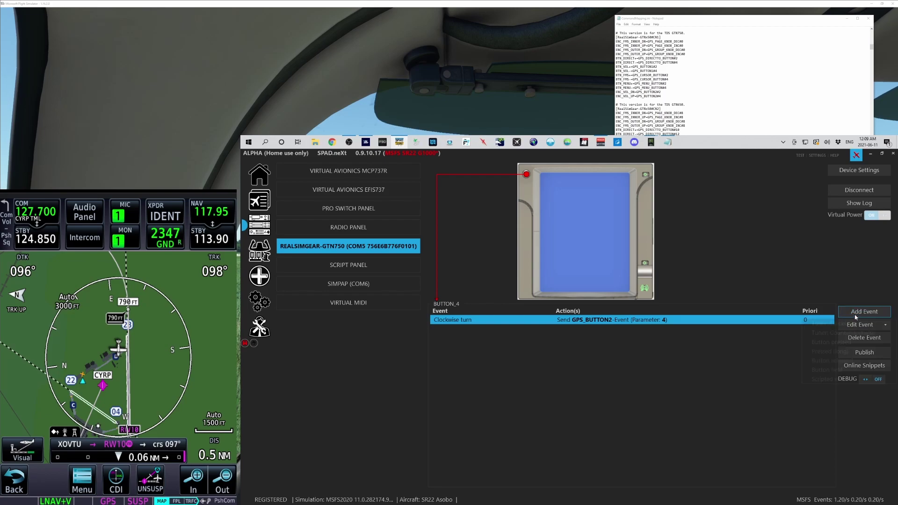
pyautogui.click(842, 333)
pyautogui.click(645, 327)
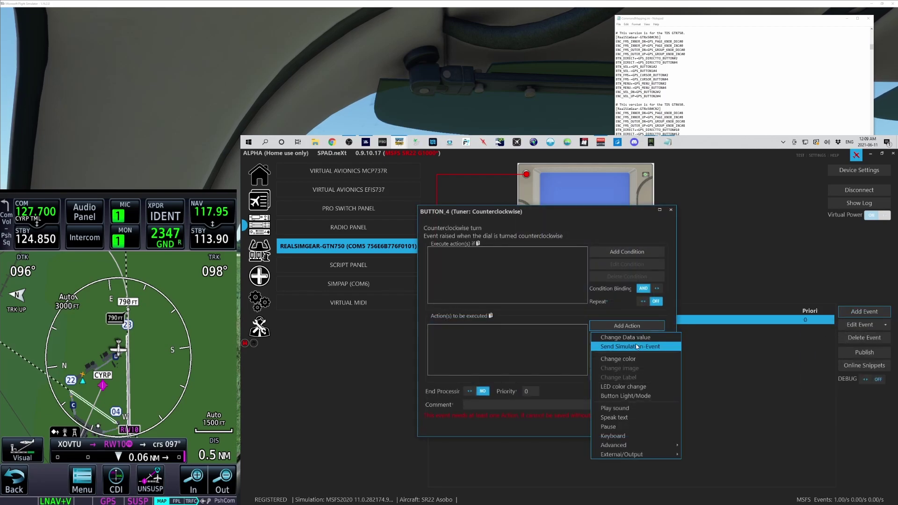
pyautogui.click(646, 346)
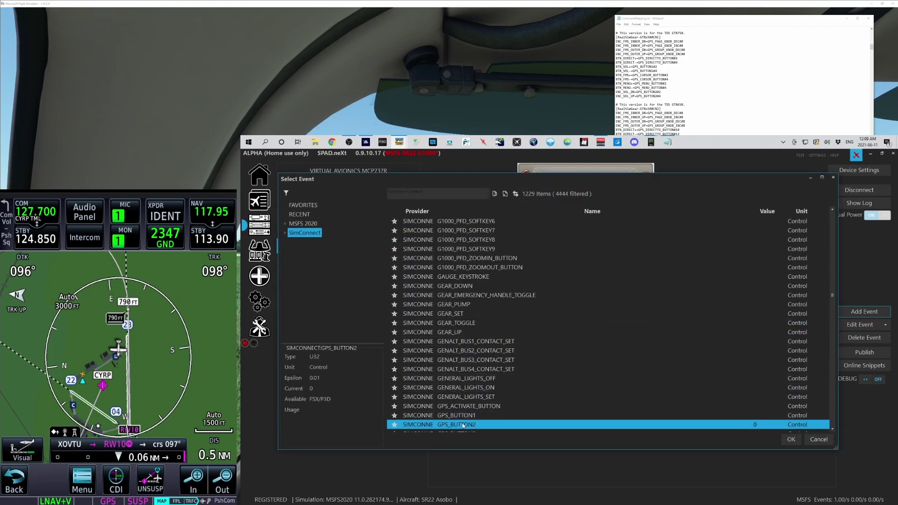
pyautogui.doubleClick(464, 424)
pyautogui.click(374, 334)
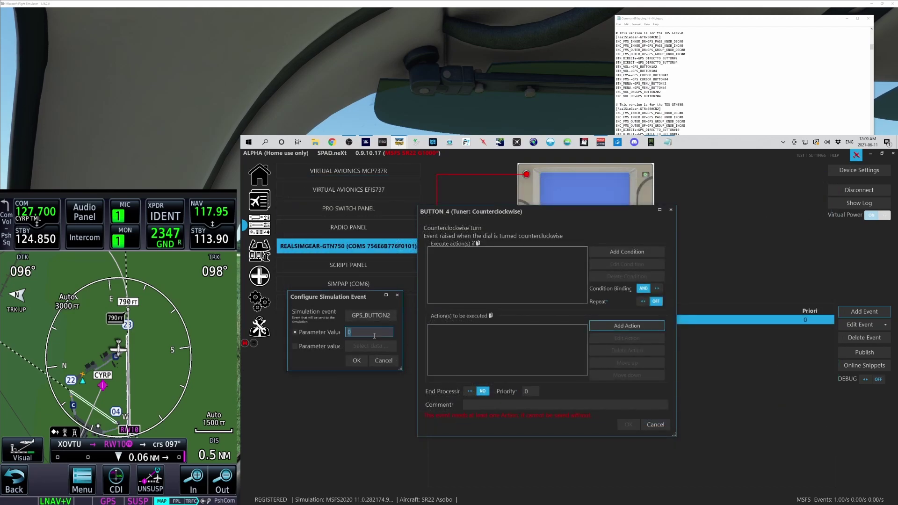
pyautogui.click(356, 360)
pyautogui.click(621, 418)
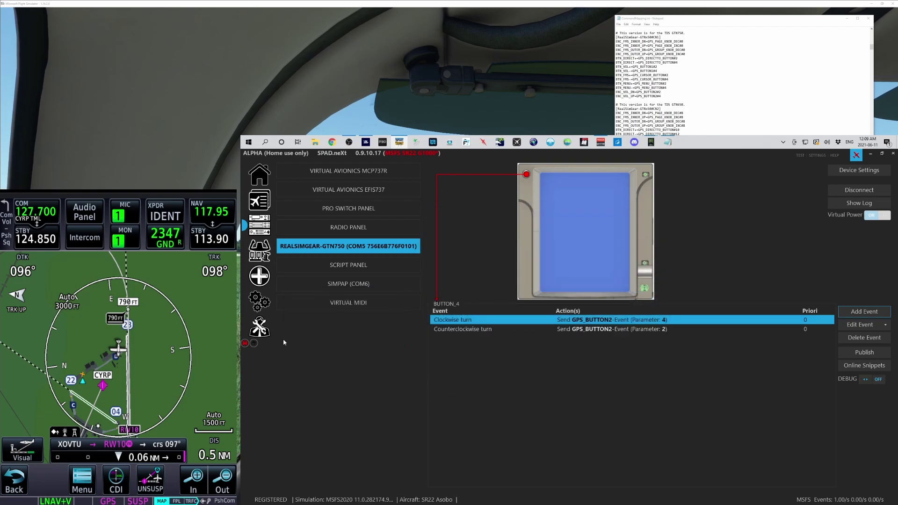
pyautogui.click(246, 343)
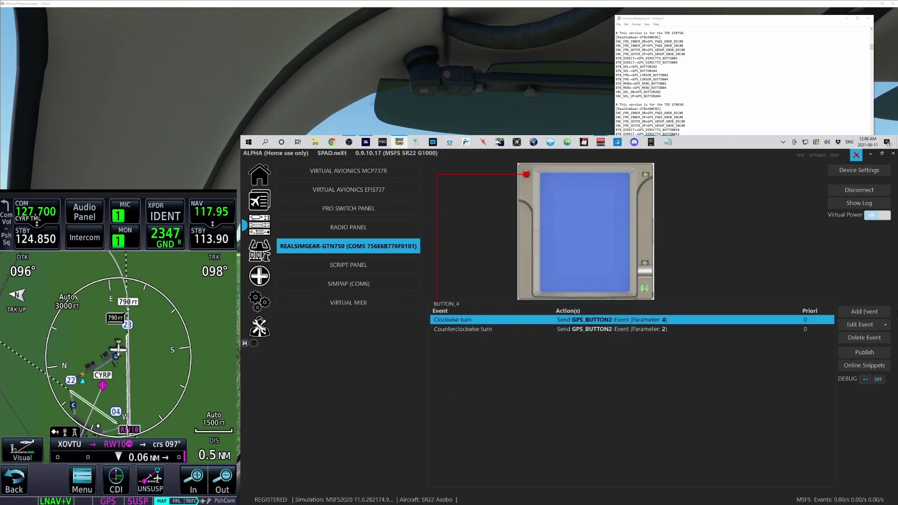
# Add a button pressed event to BUTTON_4 that sends the SimConnect event GPS_BUTTON1 with parameter 2.
pyautogui.click(863, 312)
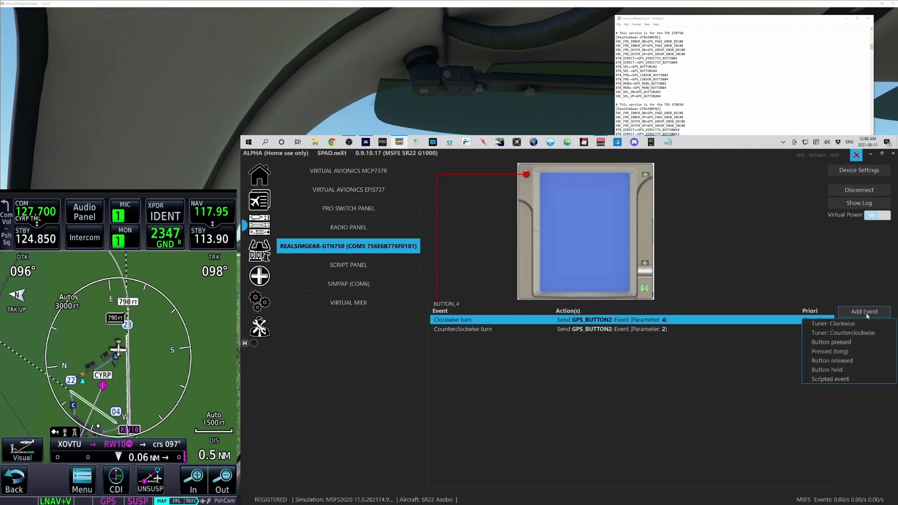
pyautogui.click(842, 342)
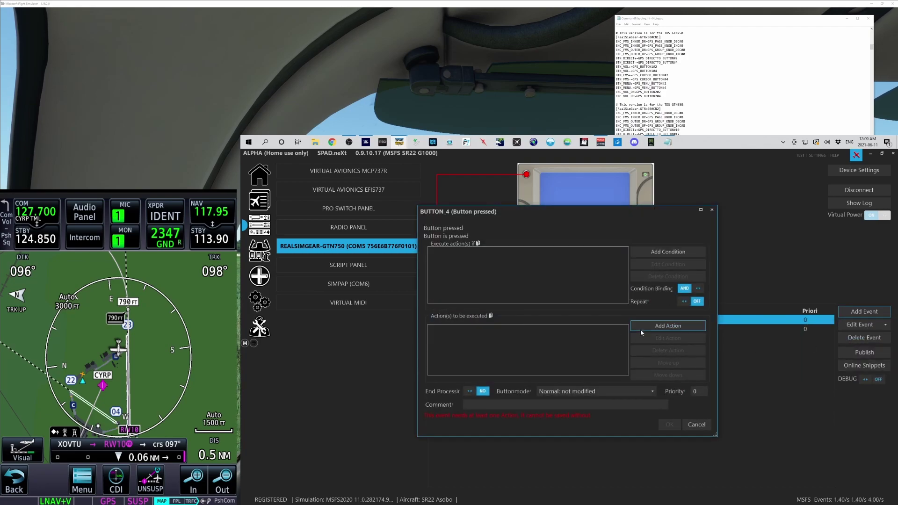
pyautogui.click(637, 326)
pyautogui.click(640, 344)
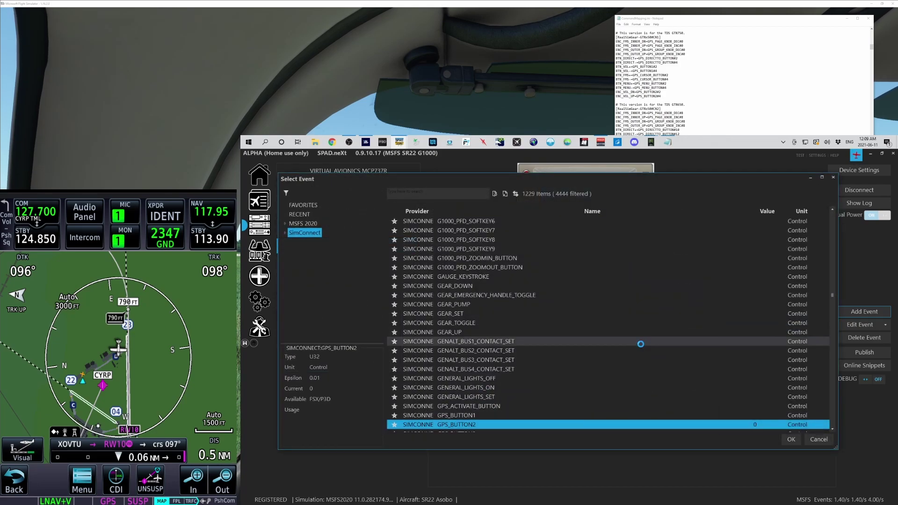
pyautogui.doubleClick(516, 415)
pyautogui.click(377, 333)
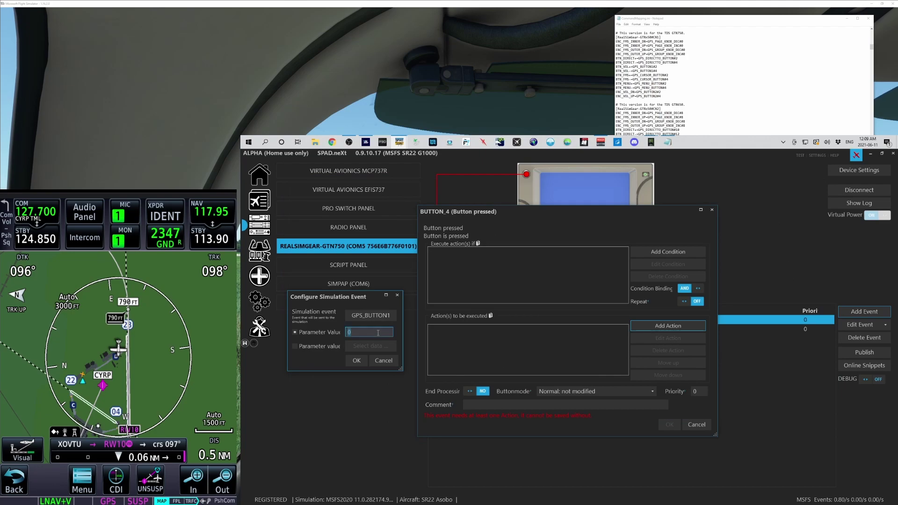
pyautogui.click(356, 361)
pyautogui.click(668, 416)
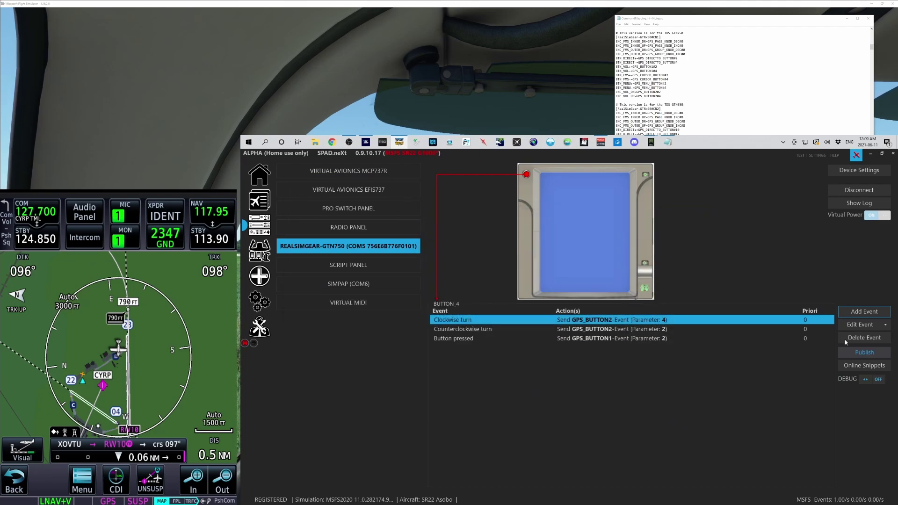
# Add a button released event to BUTTON_4 that sends the SimConnect event GPS_BUTTON1 with parameter 4.
pyautogui.click(863, 316)
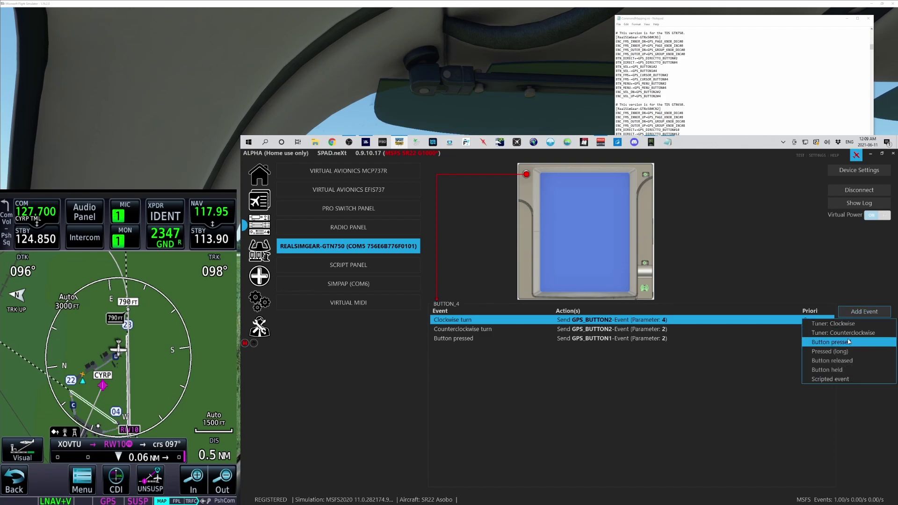
pyautogui.click(833, 362)
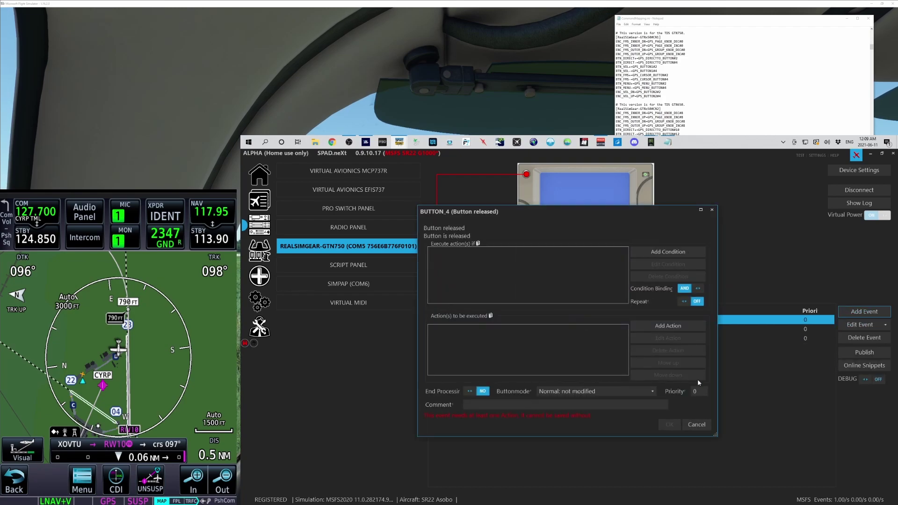
pyautogui.click(667, 327)
pyautogui.click(670, 346)
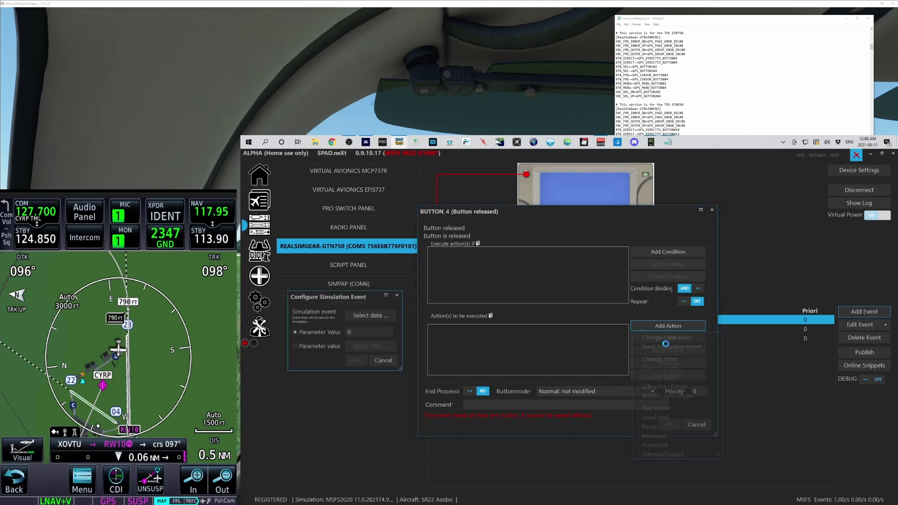
pyautogui.scroll(-1, 524, 382)
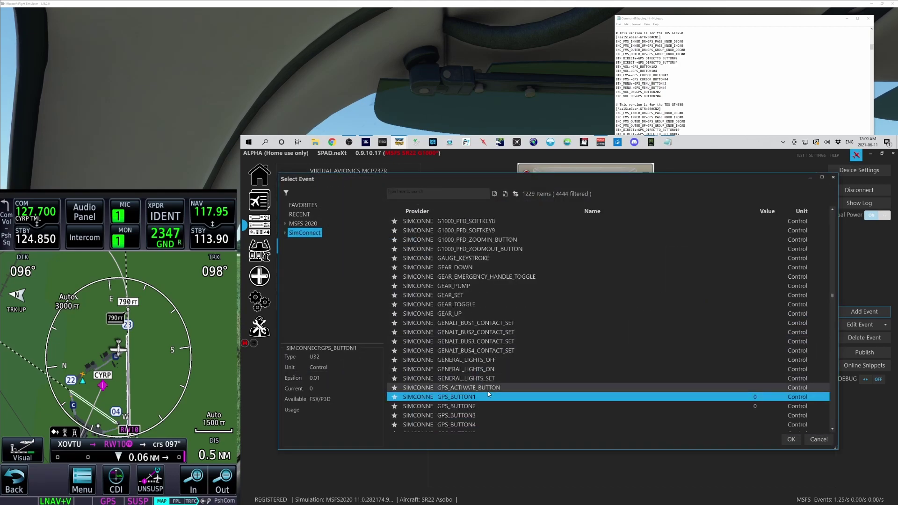
pyautogui.doubleClick(472, 399)
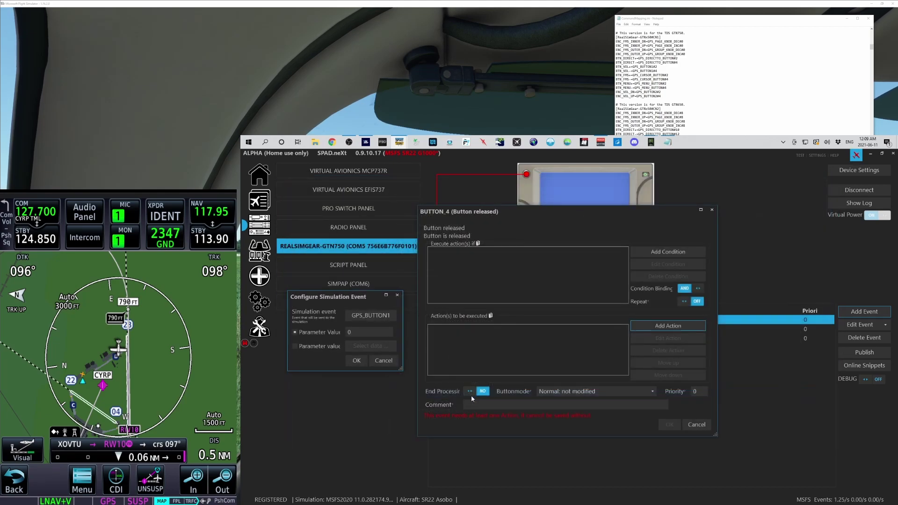
pyautogui.click(380, 335)
pyautogui.write('4')
pyautogui.click(365, 365)
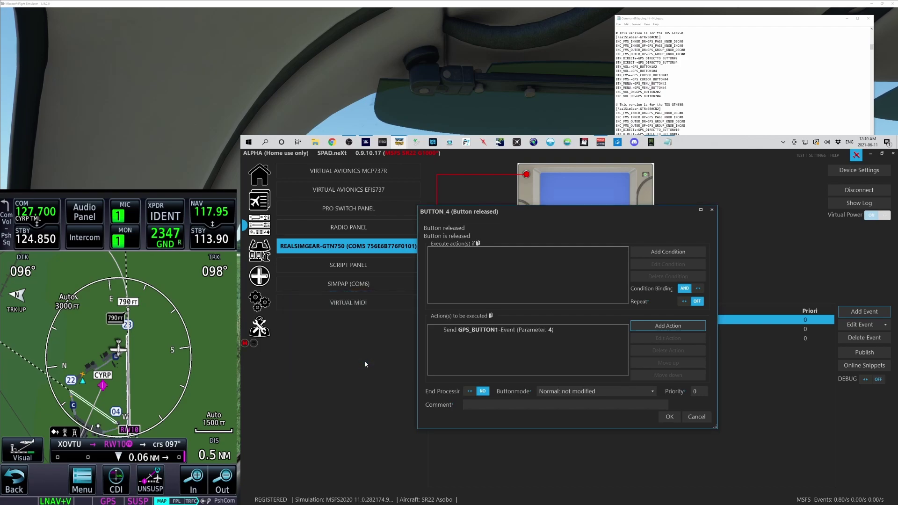
pyautogui.click(663, 417)
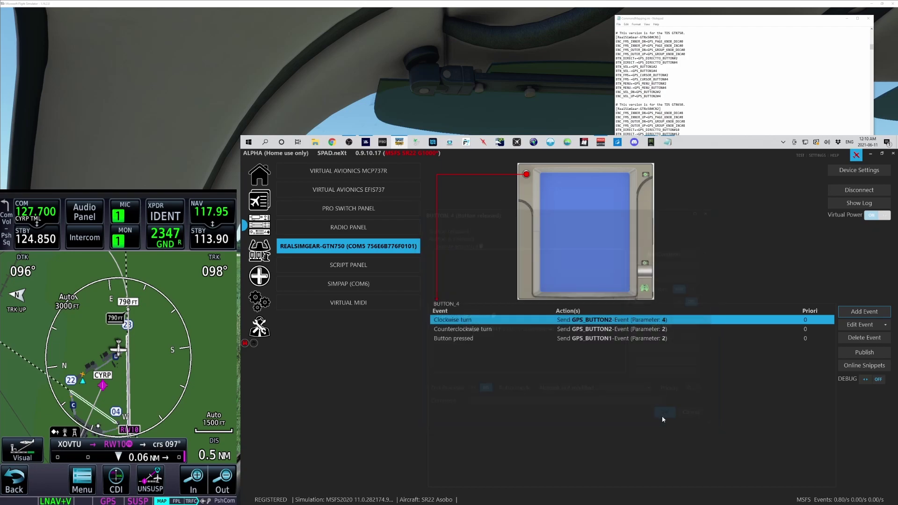
# With BUTTON_3 selected, test the GTN750 by entering 122.800 as the COM standby frequency and swapping it with the active one.
pyautogui.click(645, 289)
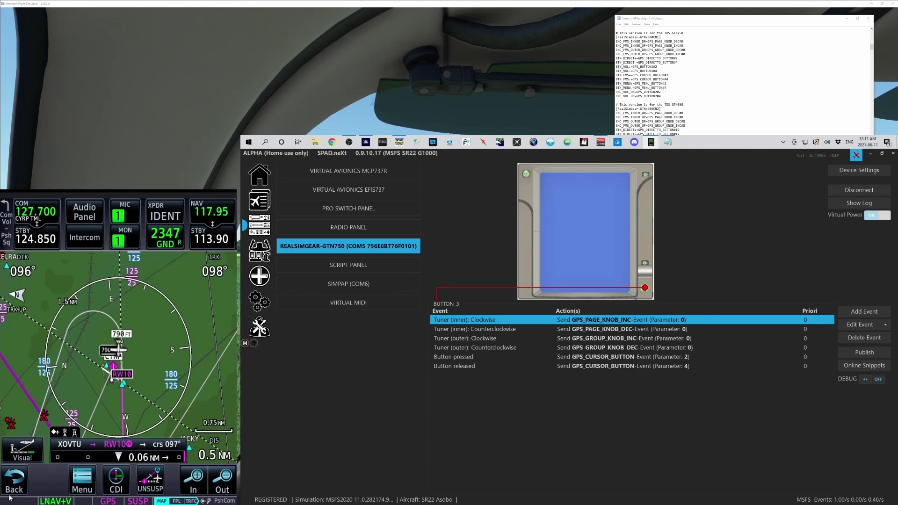
pyautogui.click(139, 363)
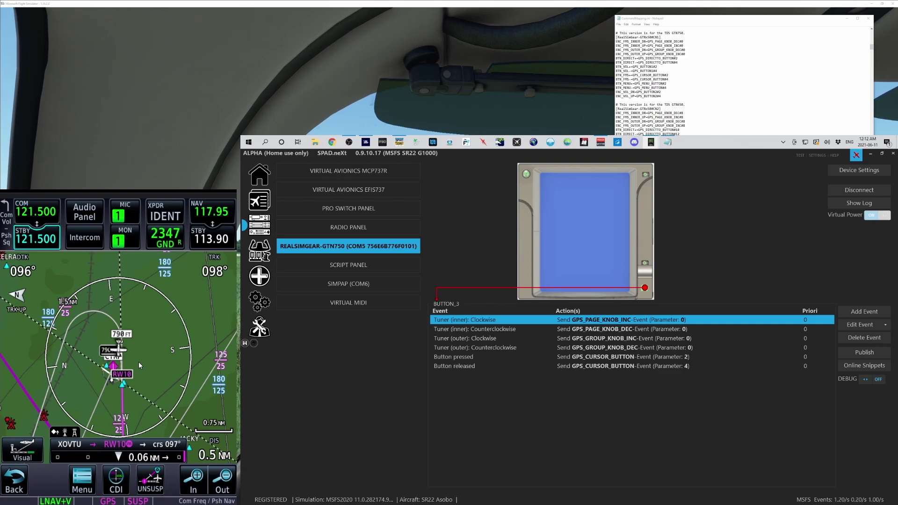
pyautogui.click(28, 229)
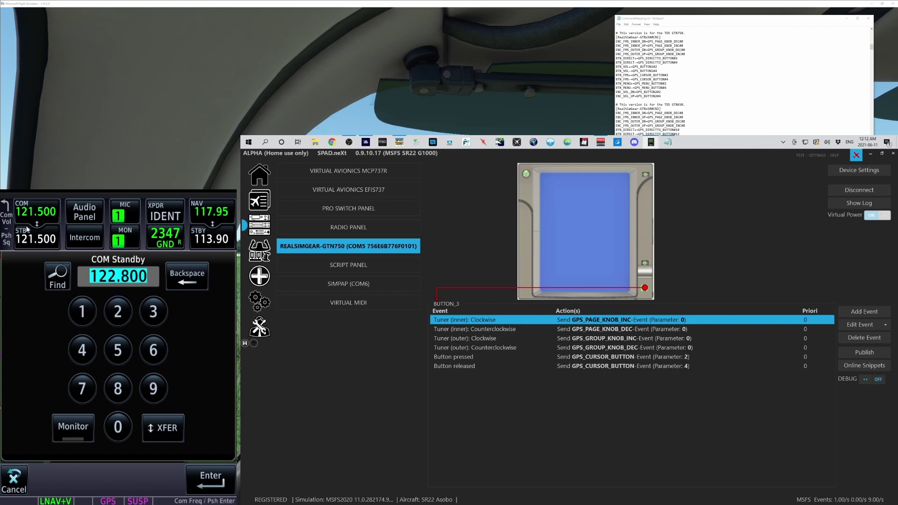
pyautogui.click(215, 492)
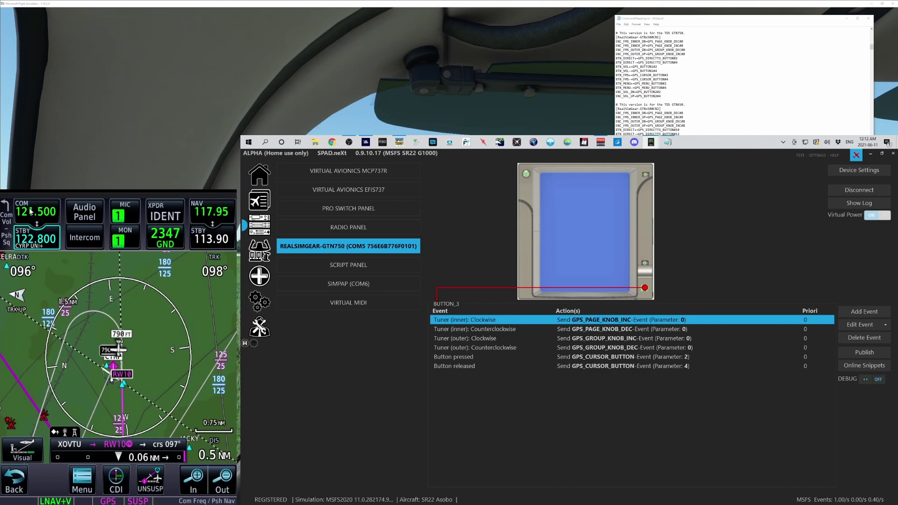
pyautogui.click(29, 208)
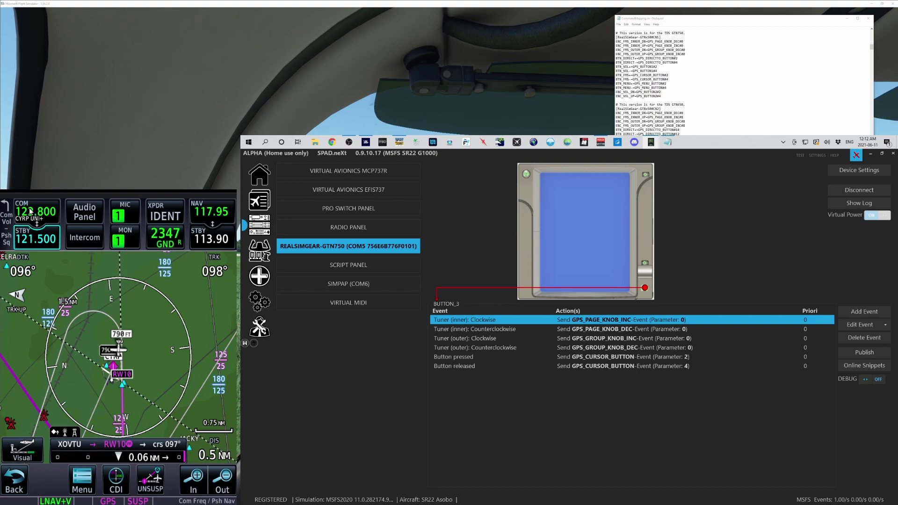
# Close the CommandMapping.ini file and publish the panel mapping for all aircraft as the snippet "MSFS-TDS 750NXi RSG 750 Mapping".
pyautogui.click(869, 18)
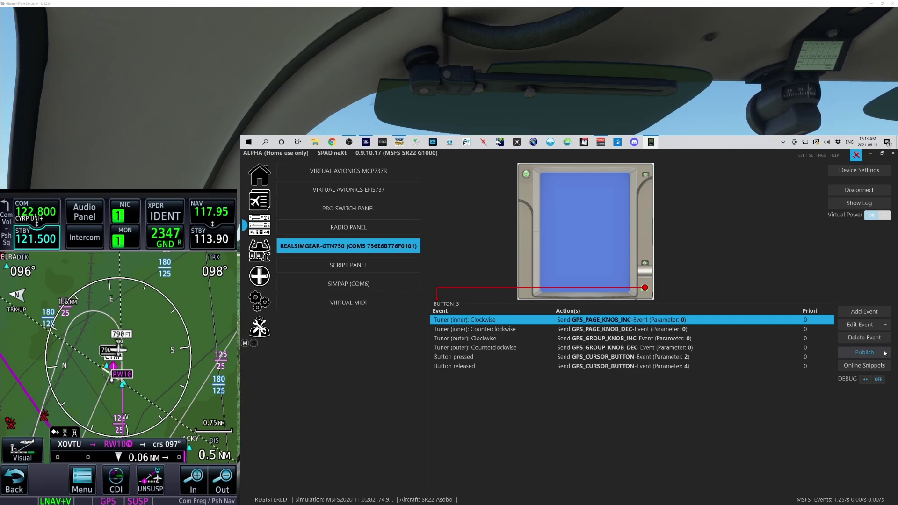
pyautogui.click(858, 354)
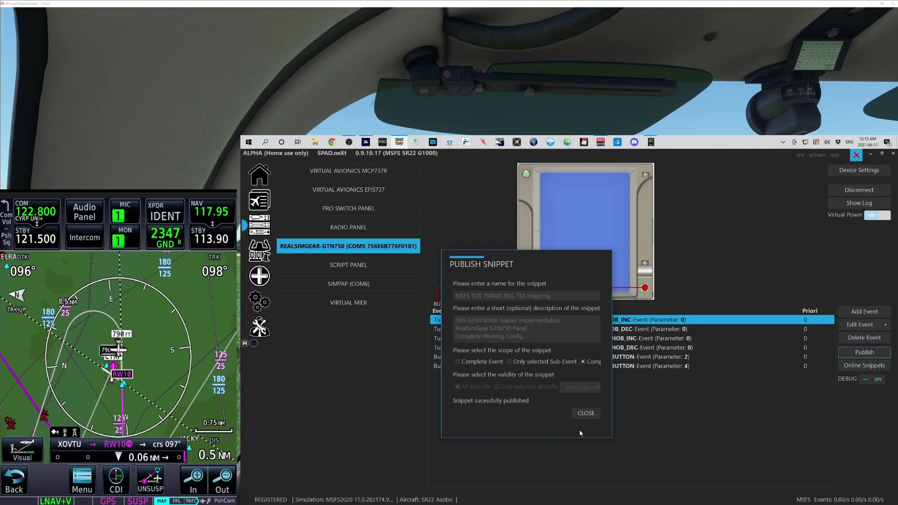
pyautogui.click(584, 414)
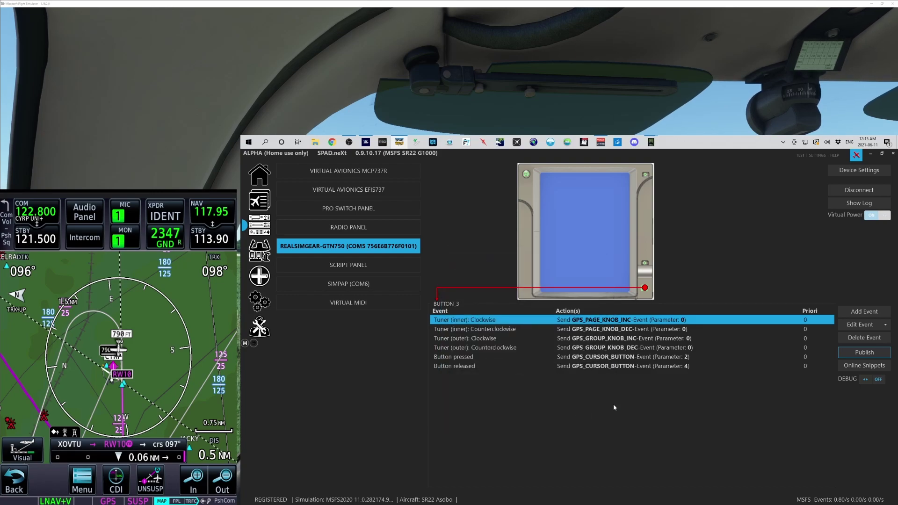